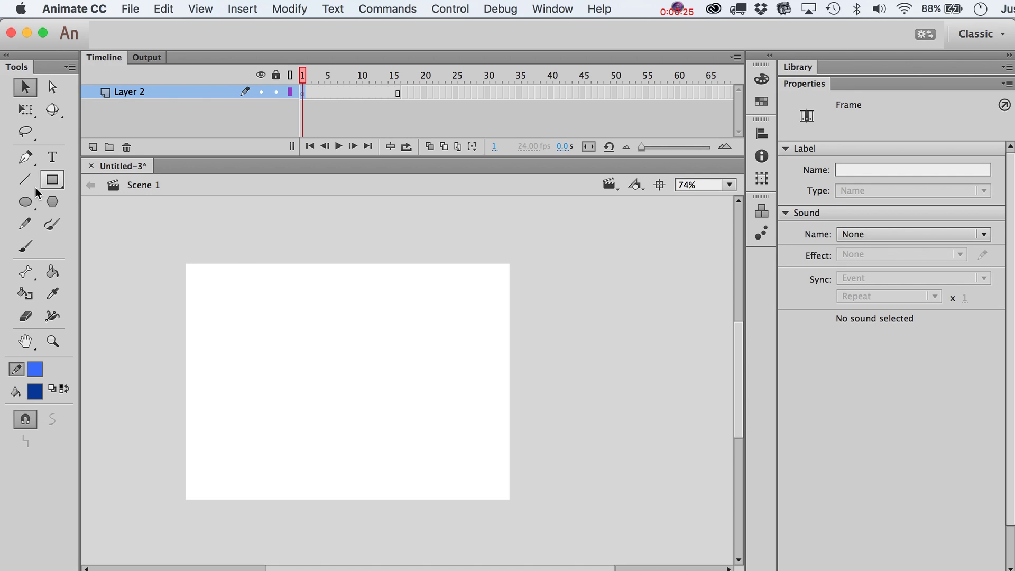
# Step: Draw a blue oval, an unfilled rectangle outline around it, and lines fanning from its right edge
pyautogui.click(25, 201)
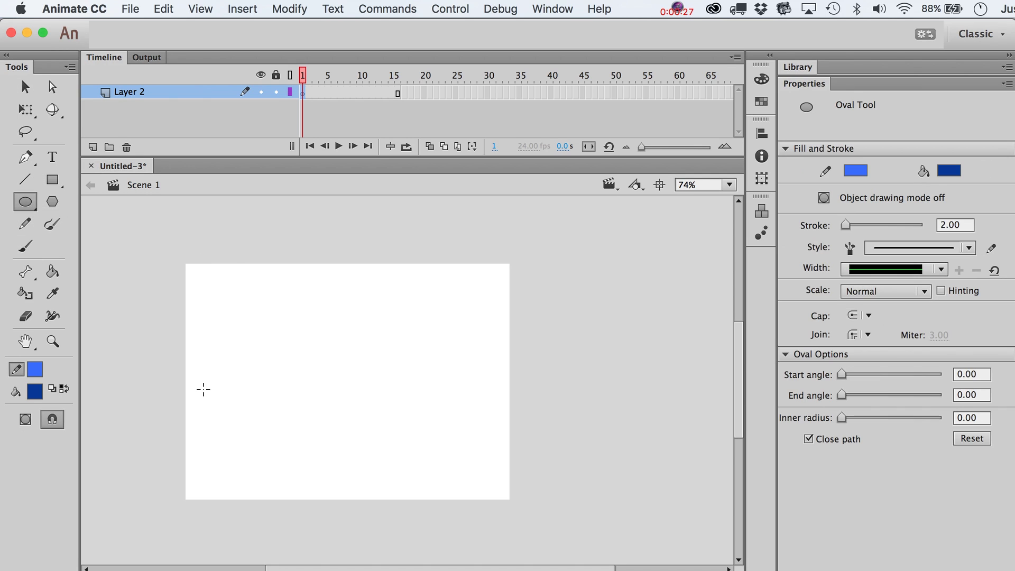
pyautogui.moveTo(236, 297); pyautogui.dragTo(260, 359)
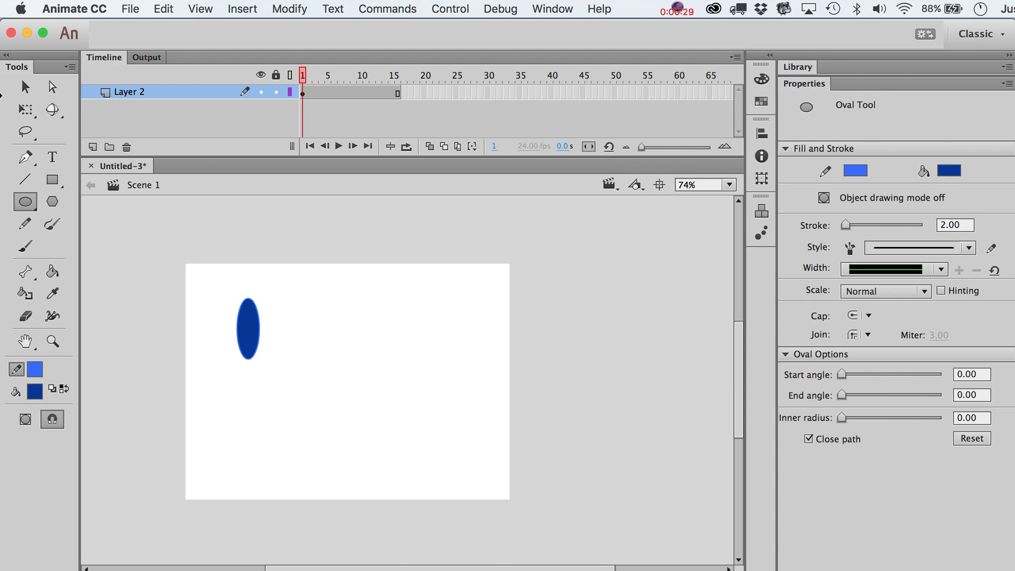
pyautogui.click(51, 180)
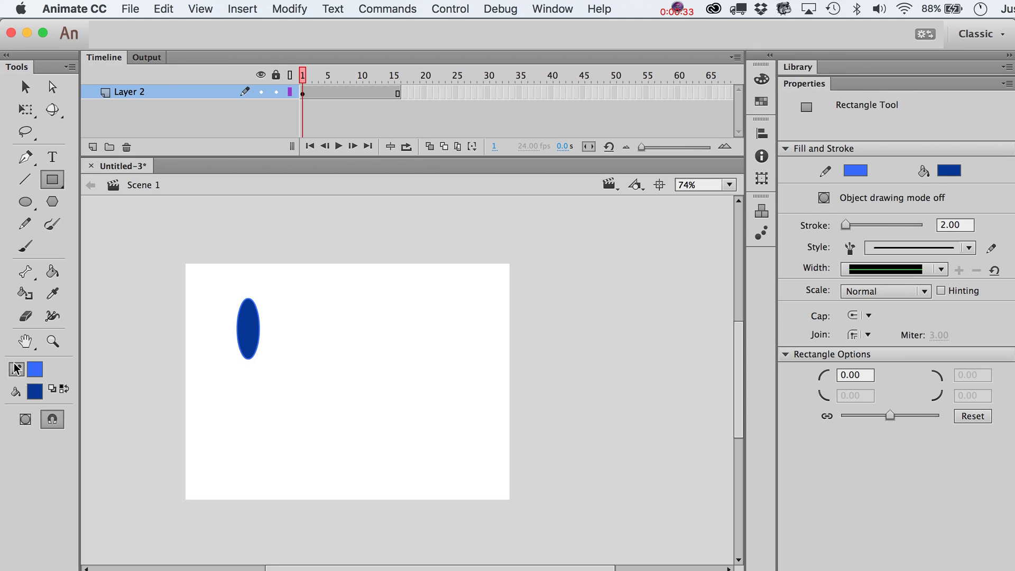
pyautogui.click(34, 391)
pyautogui.click(287, 410)
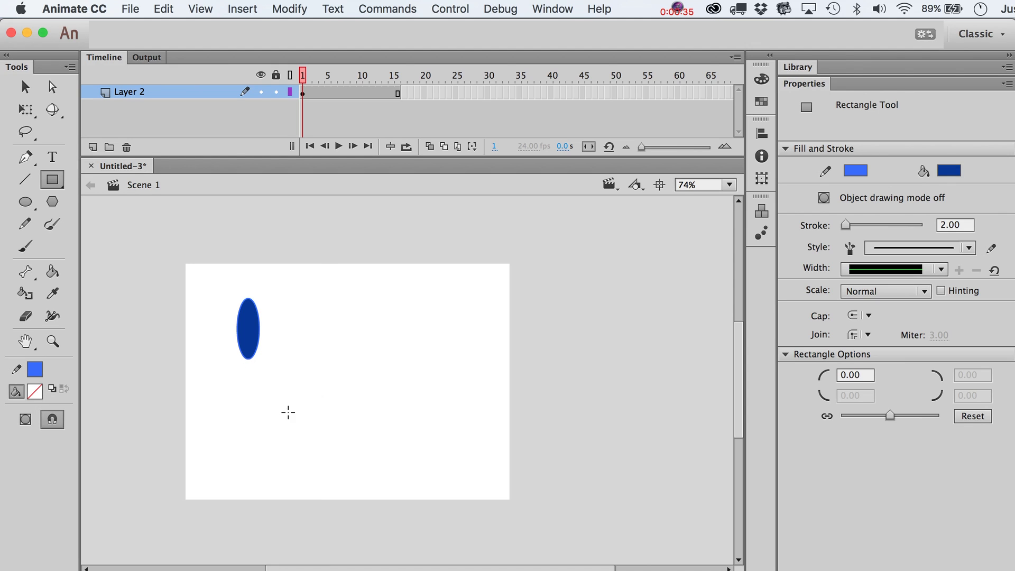
pyautogui.moveTo(225, 293); pyautogui.dragTo(350, 369)
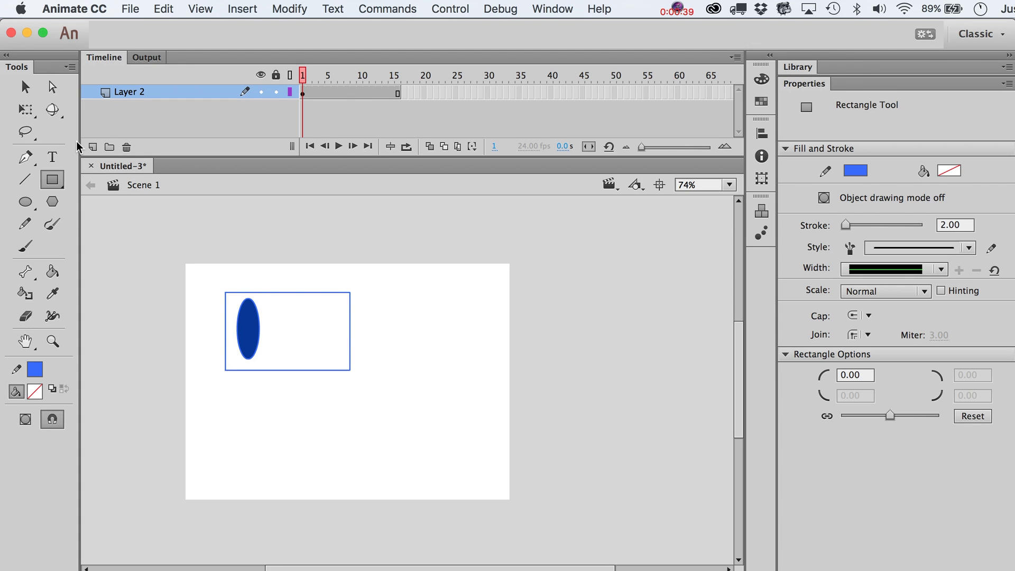
pyautogui.click(25, 179)
pyautogui.moveTo(260, 328)
pyautogui.mouseDown()
pyautogui.moveTo(297, 328)
pyautogui.moveTo(318, 305)
pyautogui.moveTo(301, 312)
pyautogui.moveTo(312, 321)
pyautogui.moveTo(304, 339)
pyautogui.moveTo(315, 338)
pyautogui.mouseUp()
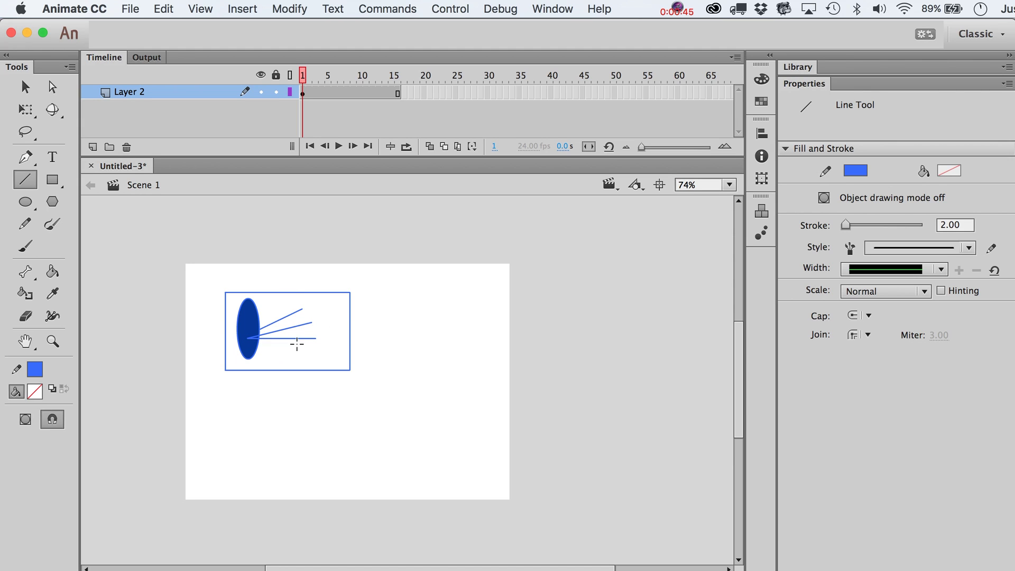
# Step: Select the whole rectangle outline and shift it left toward the stage edge
pyautogui.press('v')
pyautogui.doubleClick(231, 293)
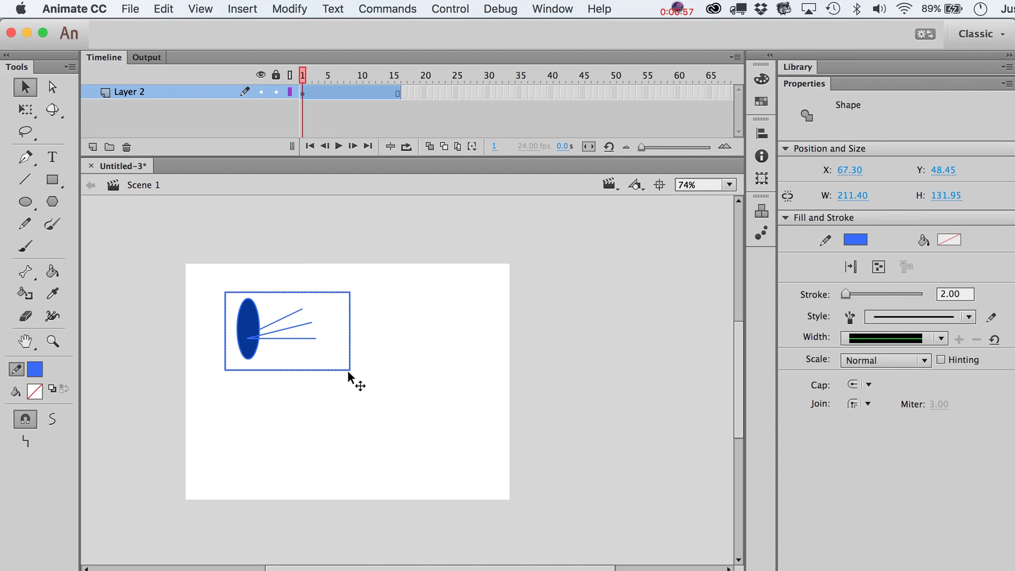
pyautogui.hotkey('shift', 'Left')
pyautogui.hotkey('shift', 'Left')
pyautogui.hotkey('shift', 'Left')
pyautogui.hotkey('shift', 'Left')
pyautogui.press('Left')
pyautogui.press('Left')
pyautogui.press('Left')
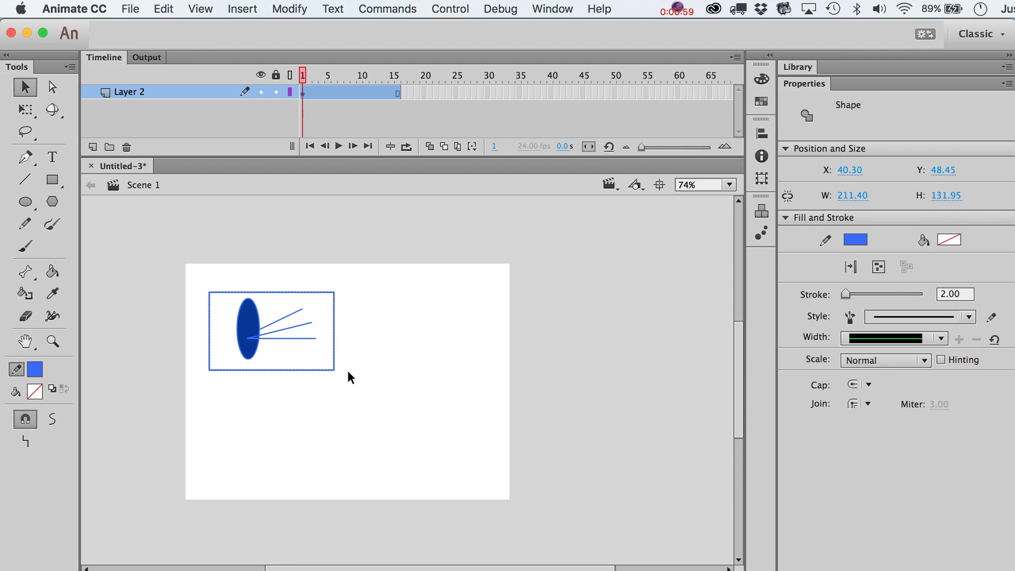
pyautogui.hotkey('shift', 'Left')
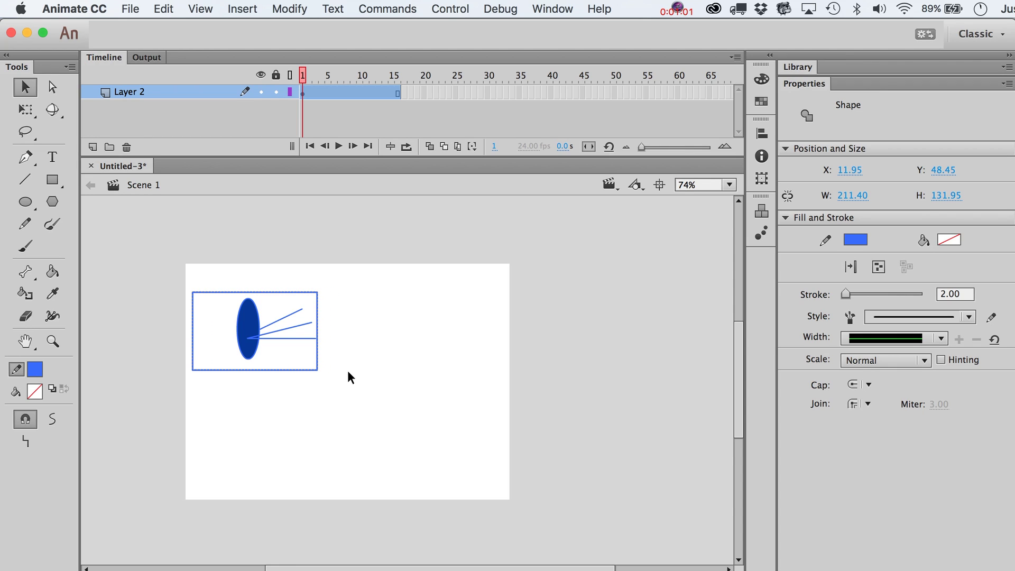
pyautogui.press('Left')
pyautogui.press('Left')
pyautogui.press('Left')
pyautogui.press('Left')
pyautogui.press('Left')
pyautogui.press('Left')
pyautogui.press('Left')
pyautogui.press('Left')
pyautogui.press('Left')
pyautogui.press('Left')
pyautogui.press('Left')
pyautogui.press('Left')
pyautogui.press('Left')
pyautogui.press('Left')
pyautogui.press('Left')
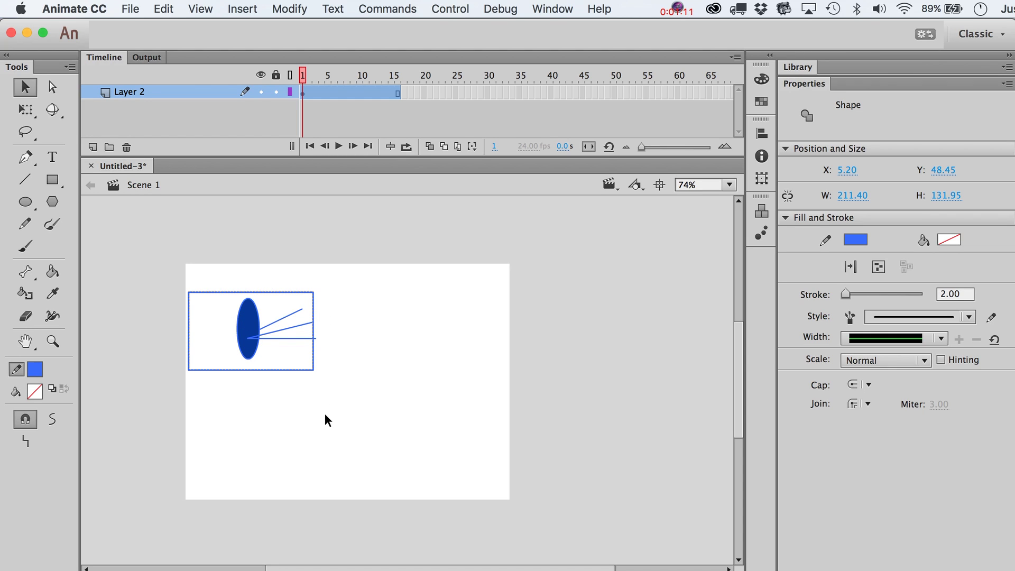
# Step: Nudge the rectangle back right, then select and delete everything on the stage
pyautogui.press('Right')
pyautogui.press('Right')
pyautogui.press('Right')
pyautogui.press('Right')
pyautogui.press('Right')
pyautogui.press('Right')
pyautogui.press('Right')
pyautogui.press('Right')
pyautogui.press('Right')
pyautogui.press('Right')
pyautogui.press('Right')
pyautogui.press('Right')
pyautogui.press('Right')
pyautogui.press('Right')
pyautogui.press('Right')
pyautogui.press('Right')
pyautogui.press('Right')
pyautogui.press('Right')
pyautogui.press('Right')
pyautogui.press('Right')
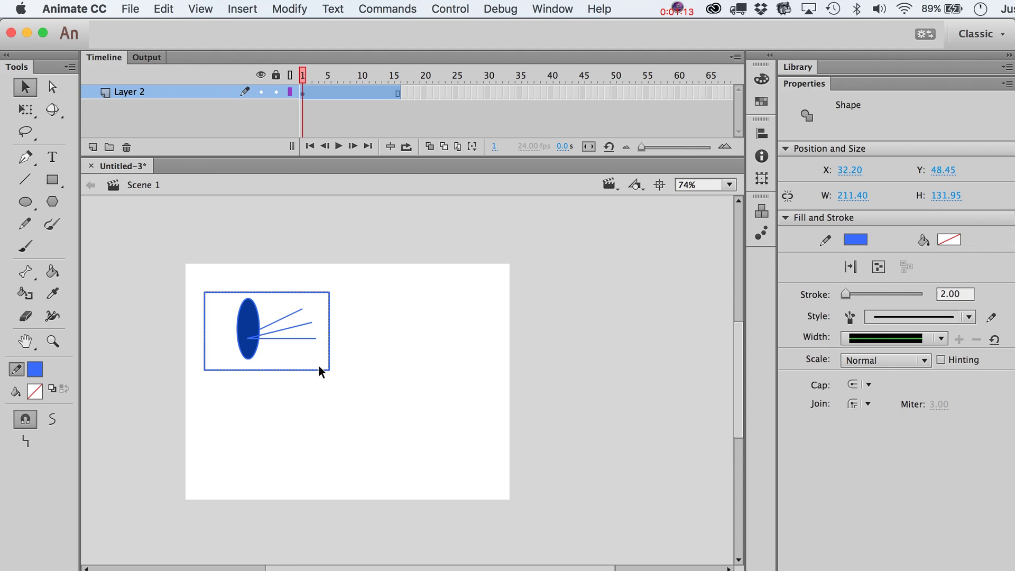
pyautogui.press('Right')
pyautogui.press('Right')
pyautogui.press('Right')
pyautogui.press('Right')
pyautogui.press('Right')
pyautogui.press('Right')
pyautogui.press('Right')
pyautogui.press('Right')
pyautogui.press('Right')
pyautogui.press('Right')
pyautogui.press('Right')
pyautogui.press('Right')
pyautogui.press('Right')
pyautogui.press('Right')
pyautogui.press('Right')
pyautogui.press('Right')
pyautogui.press('Right')
pyautogui.press('Right')
pyautogui.press('Right')
pyautogui.press('Right')
pyautogui.press('Left')
pyautogui.press('Left')
pyautogui.press('Left')
pyautogui.press('Left')
pyautogui.press('Left')
pyautogui.press('Left')
pyautogui.press('Left')
pyautogui.press('Left')
pyautogui.press('Left')
pyautogui.press('Left')
pyautogui.press('Left')
pyautogui.press('Left')
pyautogui.press('Left')
pyautogui.press('Left')
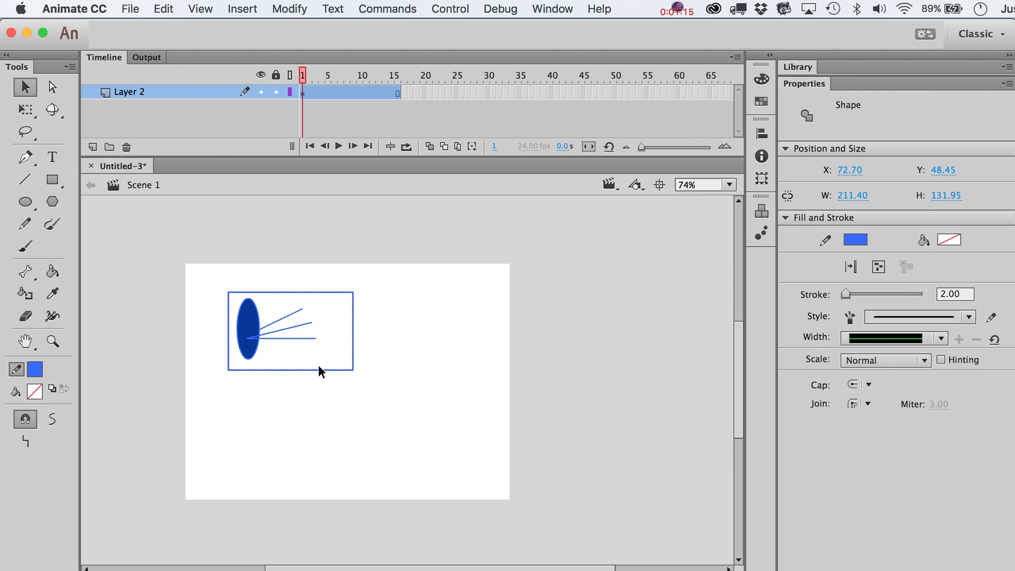
pyautogui.press('Right')
pyautogui.press('Right')
pyautogui.press('Right')
pyautogui.press('Right')
pyautogui.press('Right')
pyautogui.press('Right')
pyautogui.press('Right')
pyautogui.press('Right')
pyautogui.press('Right')
pyautogui.press('Right')
pyautogui.press('Right')
pyautogui.press('Right')
pyautogui.press('Right')
pyautogui.press('Right')
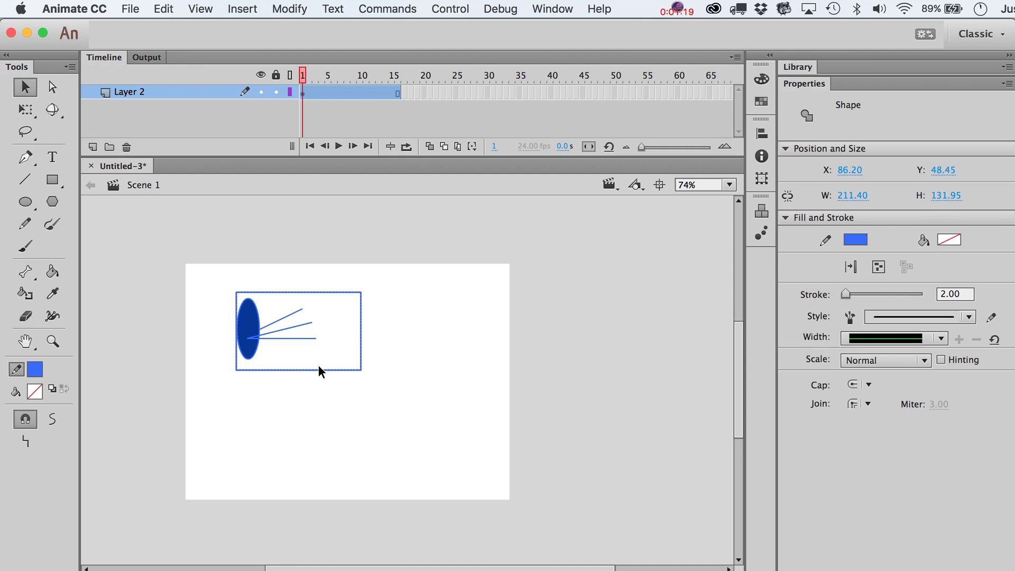
pyautogui.press('Left')
pyautogui.press('Left')
pyautogui.press('Left')
pyautogui.press('Left')
pyautogui.press('Left')
pyautogui.press('Left')
pyautogui.press('Left')
pyautogui.press('Left')
pyautogui.press('Left')
pyautogui.press('Left')
pyautogui.press('Left')
pyautogui.press('Left')
pyautogui.press('Left')
pyautogui.press('Left')
pyautogui.press('Left')
pyautogui.press('Left')
pyautogui.press('Left')
pyautogui.press('Left')
pyautogui.press('Left')
pyautogui.press('Left')
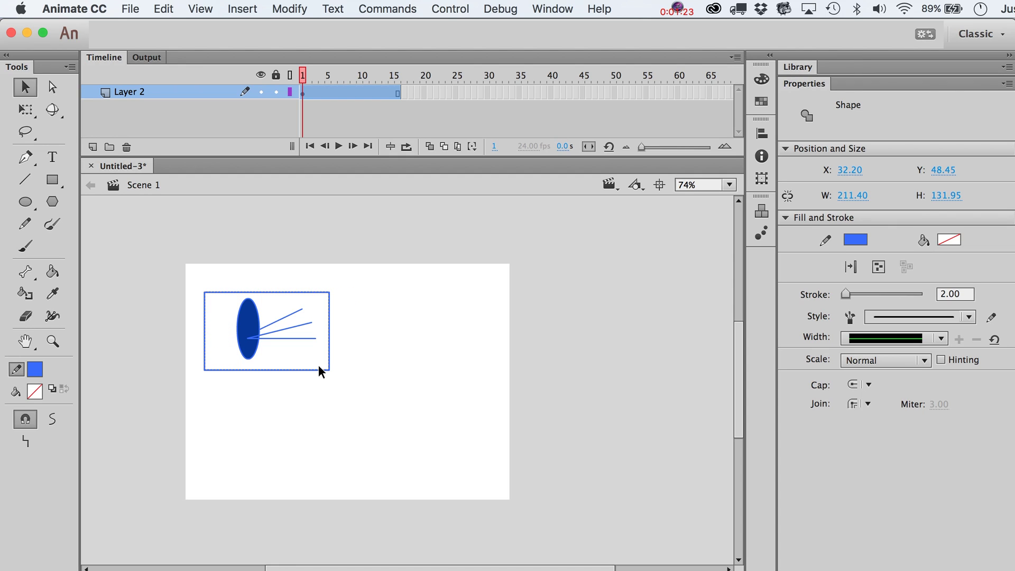
pyautogui.press('super+a')
pyautogui.press('Delete')
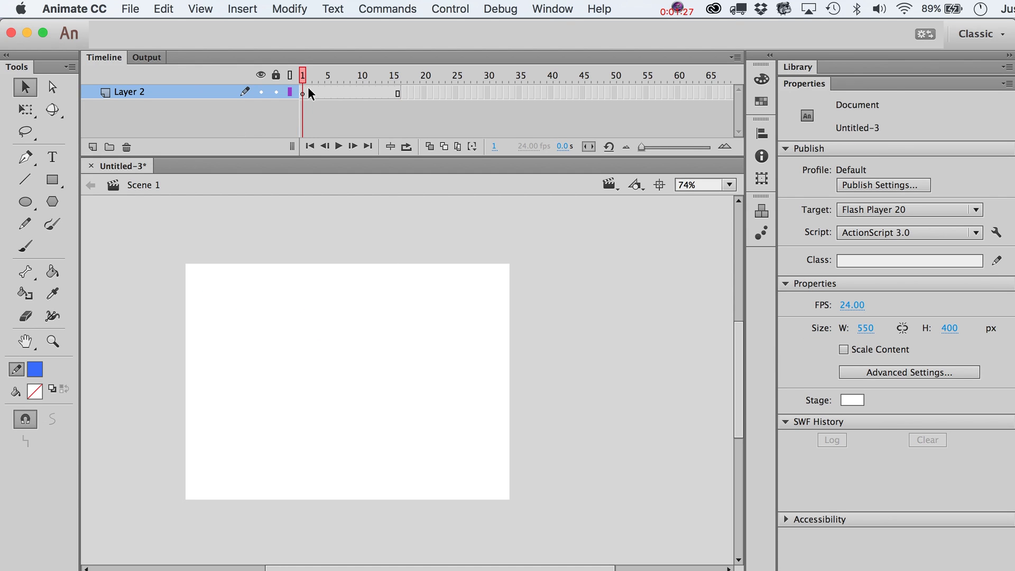
# Step: Remove frames 1–15 from Layer 2, leaving frame 1 selected
pyautogui.moveTo(308, 90); pyautogui.dragTo(397, 93)
pyautogui.rightClick(388, 95)
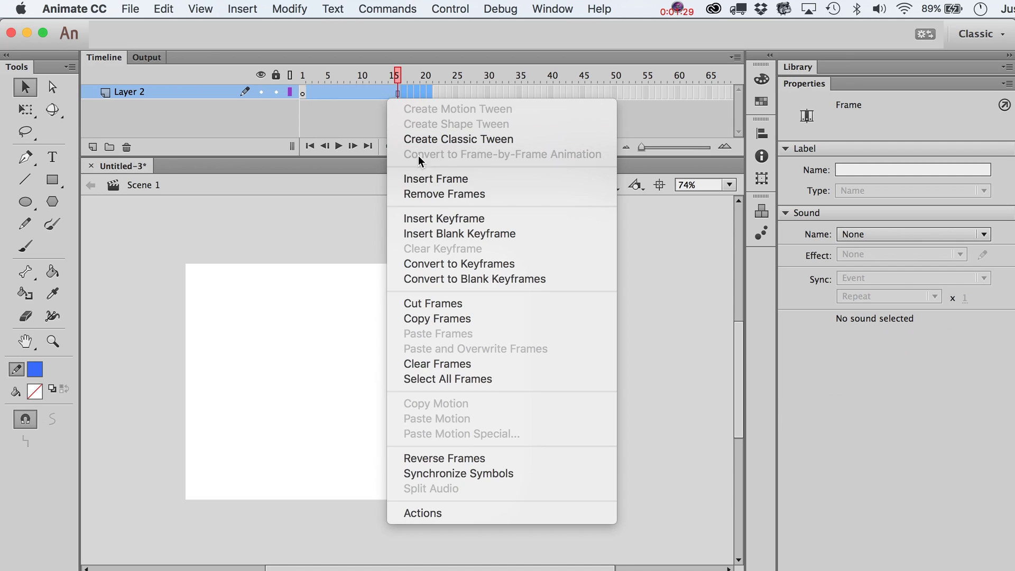
pyautogui.click(443, 195)
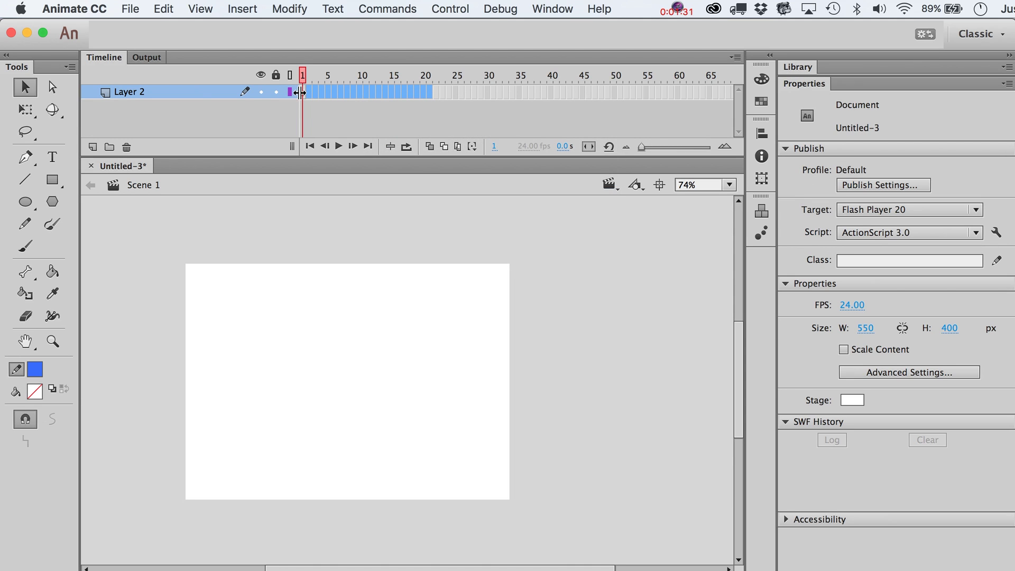
pyautogui.click(302, 93)
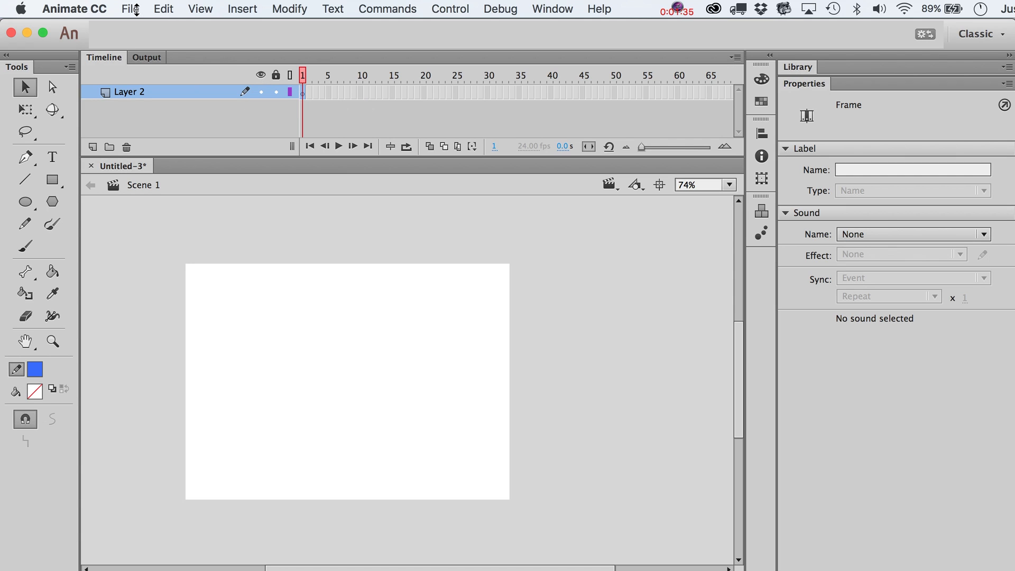
# Step: Import to Stage, choosing Attacking_000.png from the Attacking folder
pyautogui.click(136, 9)
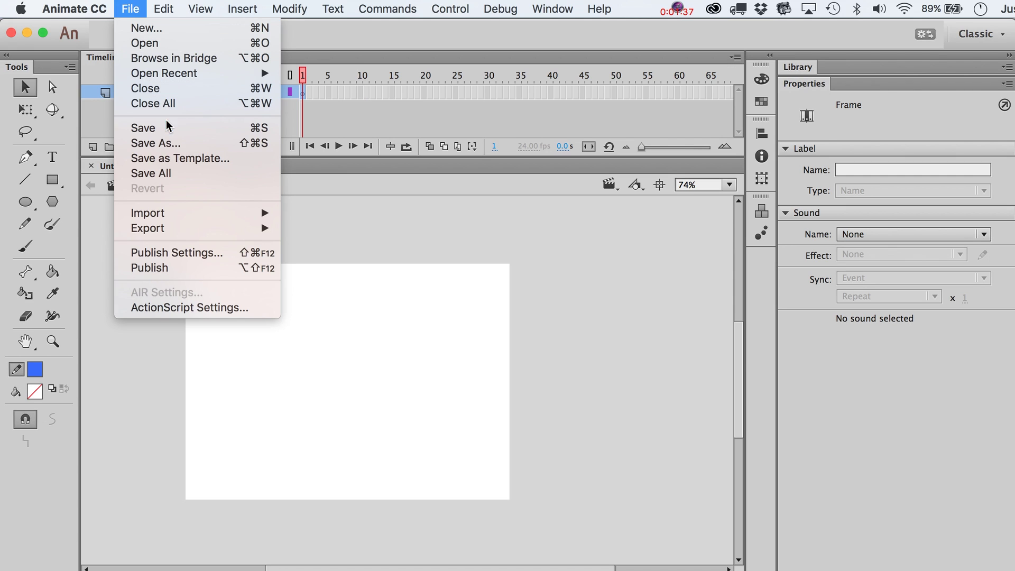
pyautogui.moveTo(159, 213)
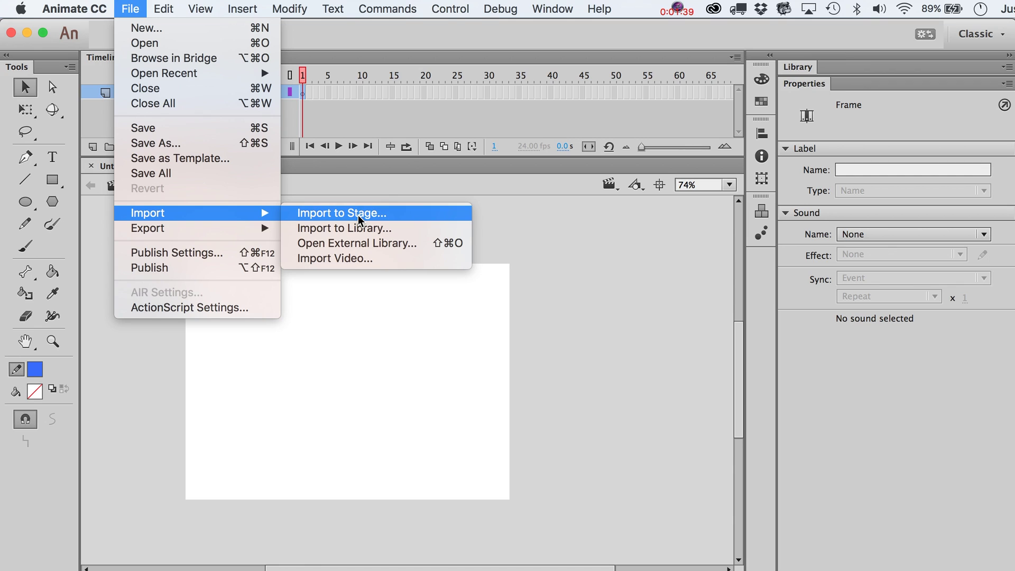
pyautogui.click(357, 214)
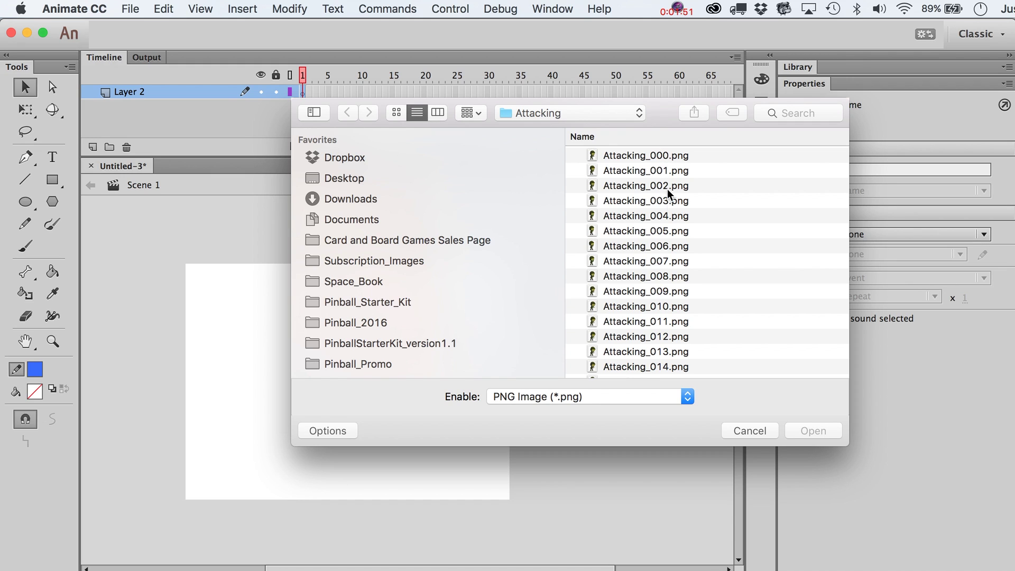
pyautogui.click(667, 153)
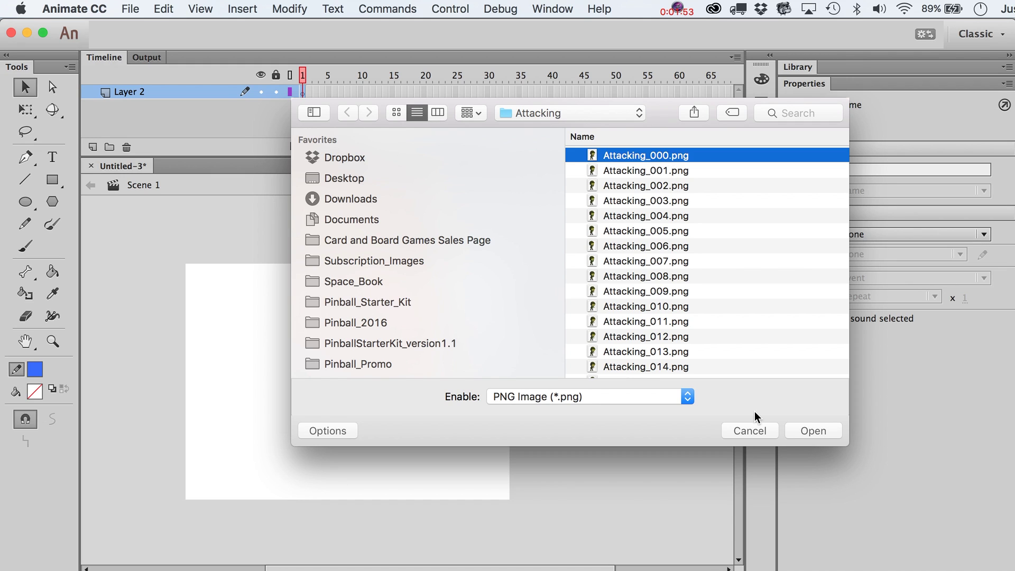
# Step: Import all Attacking PNGs as a sequence, keeping existing library items, and scrub the new frames
pyautogui.click(811, 430)
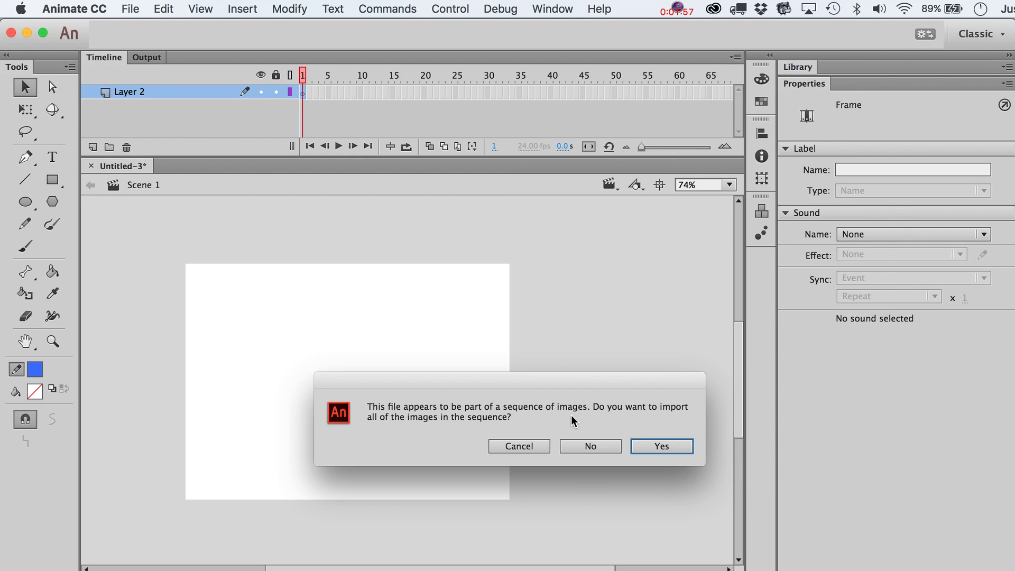
pyautogui.moveTo(564, 381); pyautogui.dragTo(461, 211)
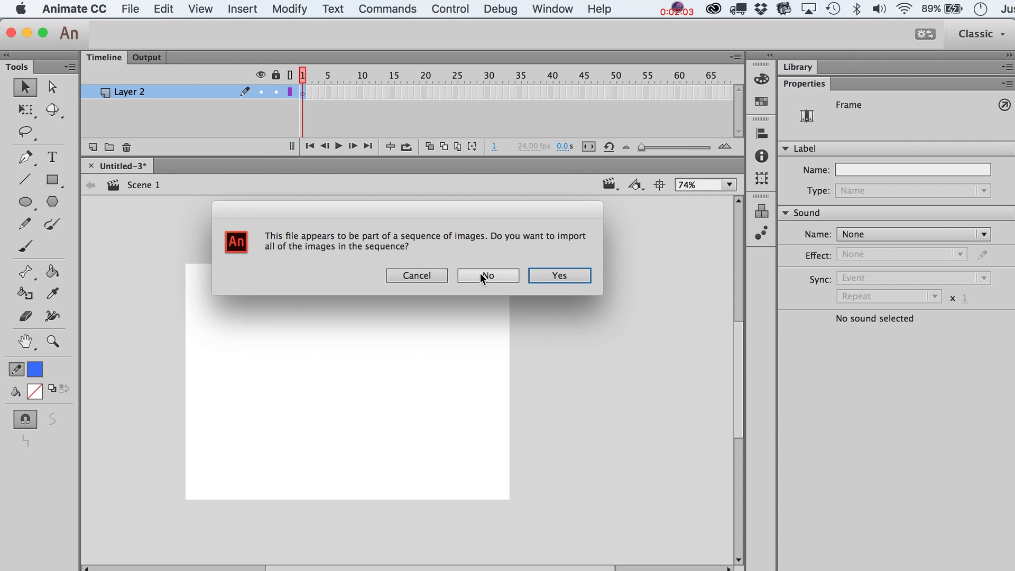
pyautogui.click(555, 276)
pyautogui.click(556, 277)
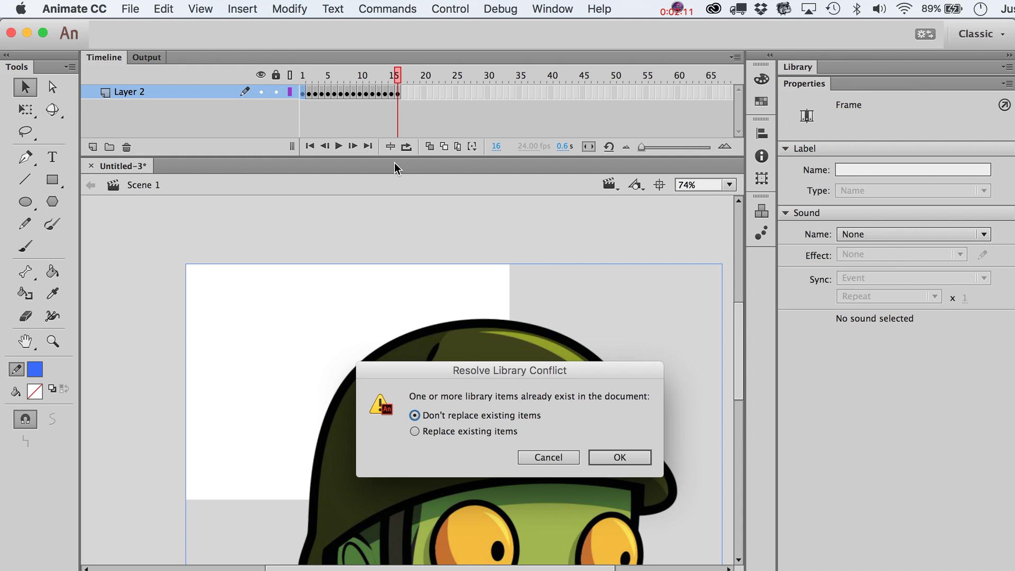
pyautogui.click(622, 459)
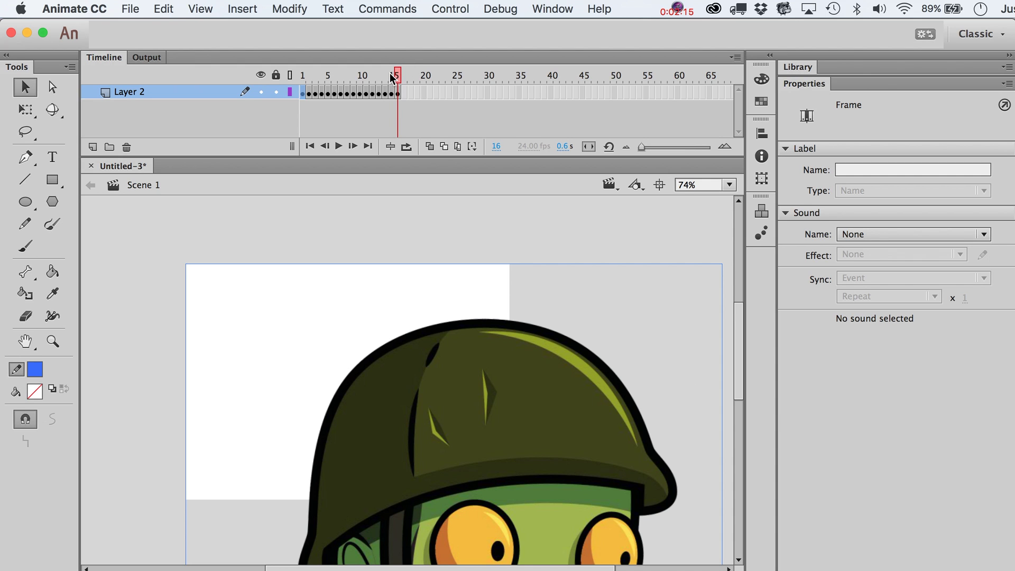
pyautogui.moveTo(391, 77)
pyautogui.mouseDown()
pyautogui.moveTo(312, 81)
pyautogui.moveTo(397, 79)
pyautogui.mouseUp()
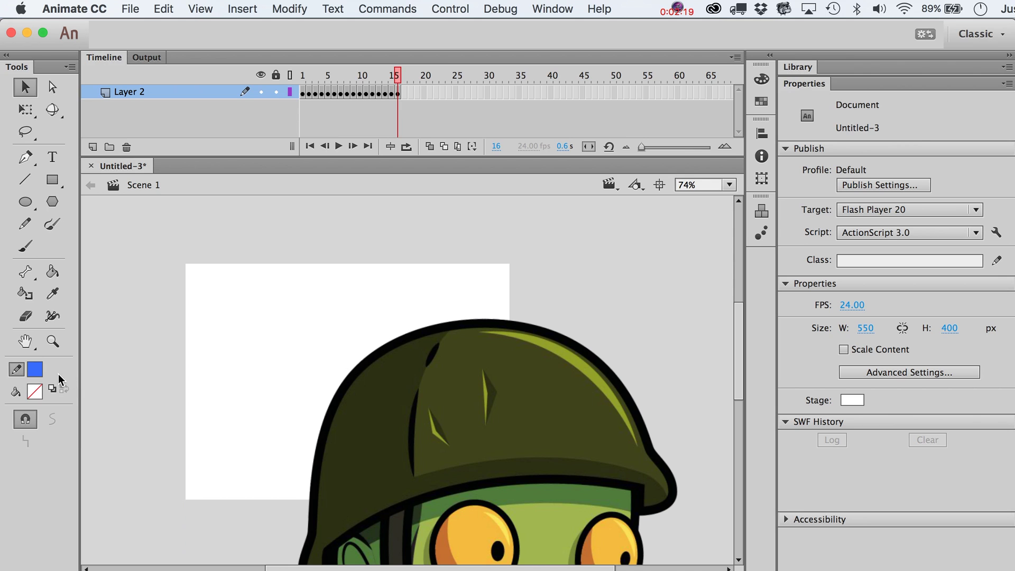
# Step: Enable Edit Multiple Frames across all frames and select the zombie bitmap in every frame
pyautogui.click(52, 341)
pyautogui.keyDown('alt'); pyautogui.click(385, 428); pyautogui.keyUp('alt')
pyautogui.keyDown('alt'); pyautogui.click(438, 436); pyautogui.keyUp('alt')
pyautogui.moveTo(184, 292); pyautogui.dragTo(405, 528)
pyautogui.press('v')
pyautogui.moveTo(397, 76)
pyautogui.mouseDown()
pyautogui.moveTo(305, 77)
pyautogui.moveTo(397, 76)
pyautogui.mouseUp()
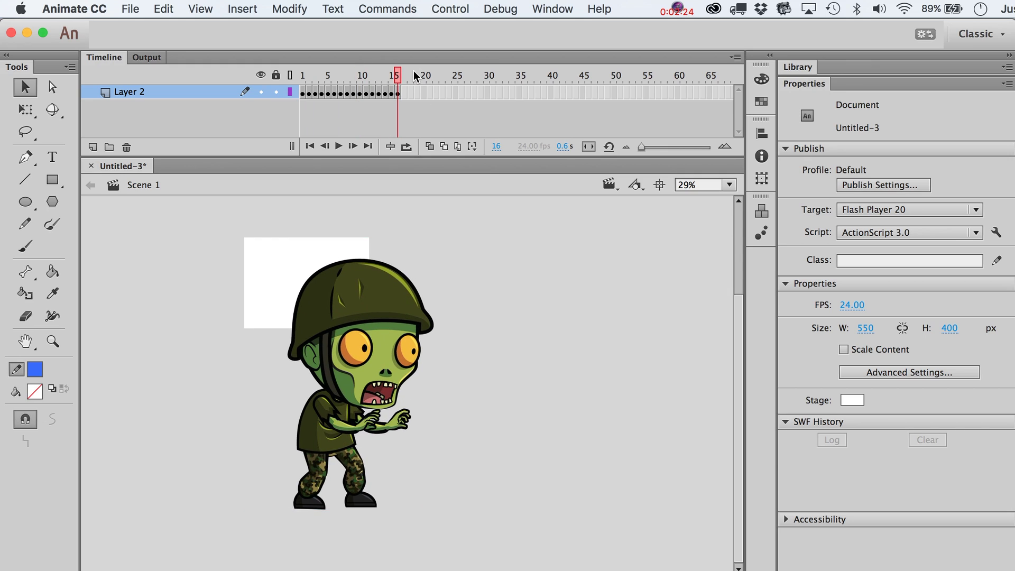
pyautogui.click(458, 146)
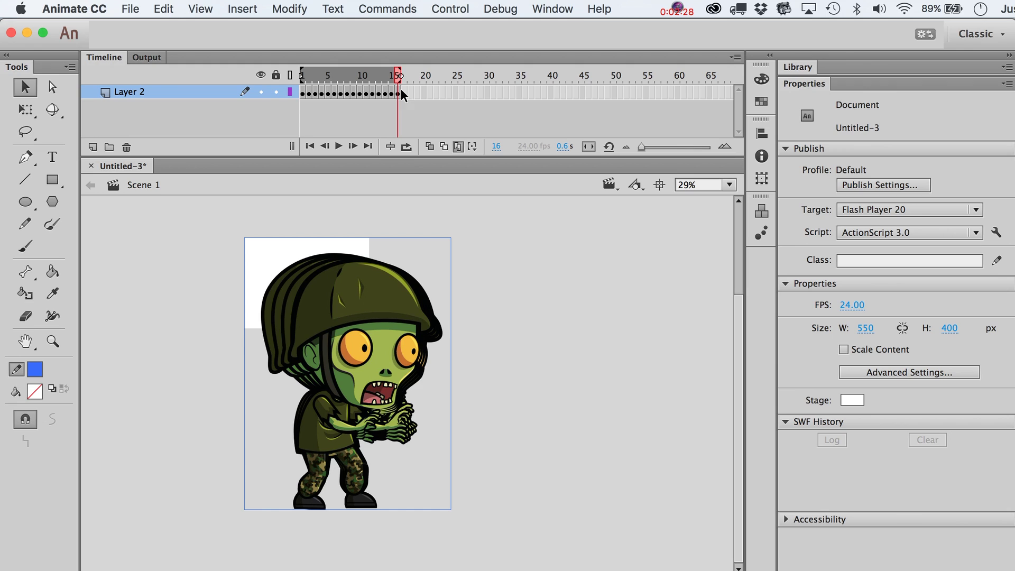
pyautogui.moveTo(302, 74)
pyautogui.mouseDown()
pyautogui.moveTo(343, 74)
pyautogui.moveTo(275, 77)
pyautogui.mouseUp()
pyautogui.moveTo(395, 74)
pyautogui.mouseDown()
pyautogui.moveTo(329, 77)
pyautogui.moveTo(427, 79)
pyautogui.mouseUp()
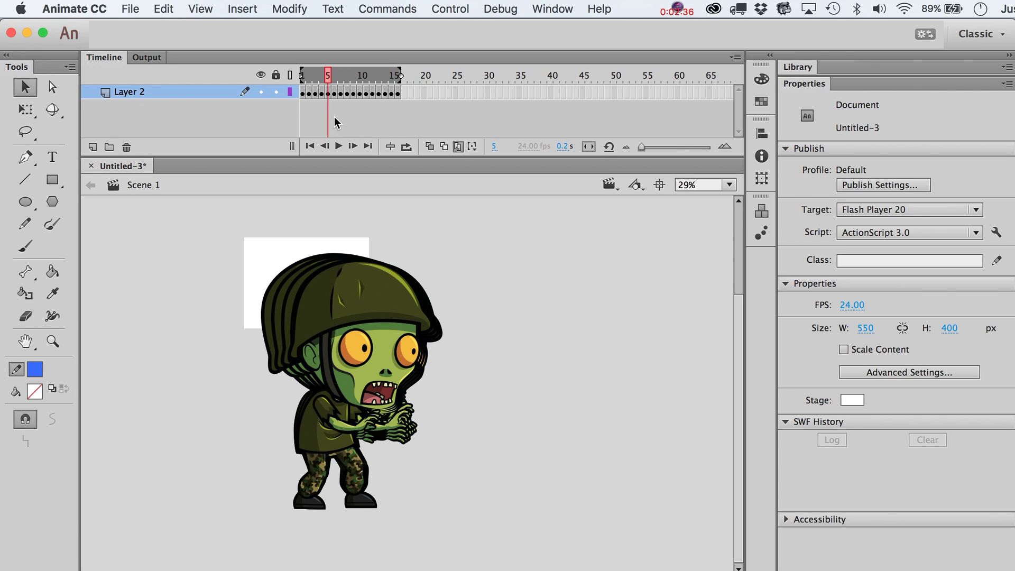
pyautogui.click(165, 9)
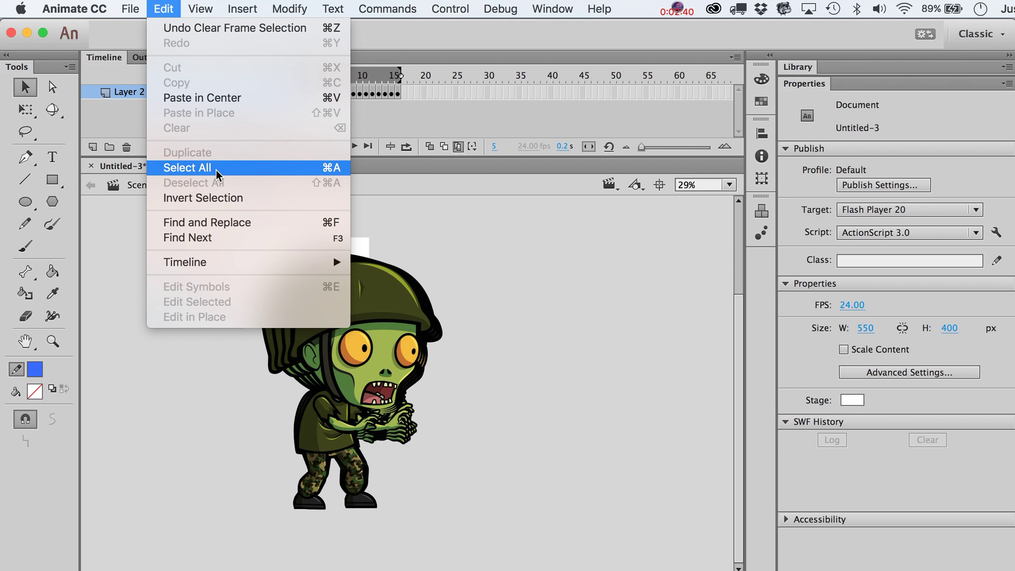
pyautogui.click(216, 171)
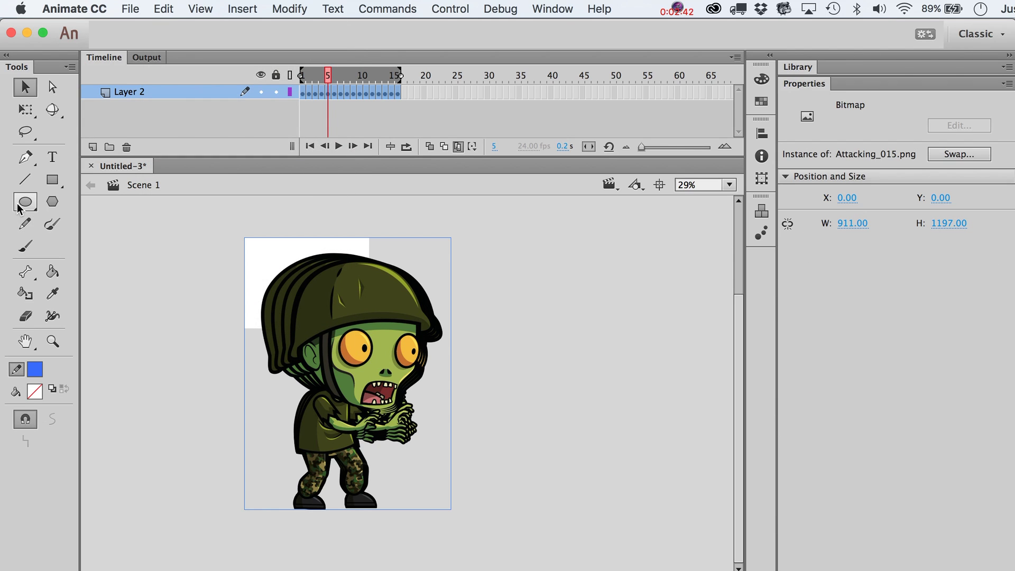
# Step: Scale the zombie bitmaps down and move them onto the white stage
pyautogui.press('q')
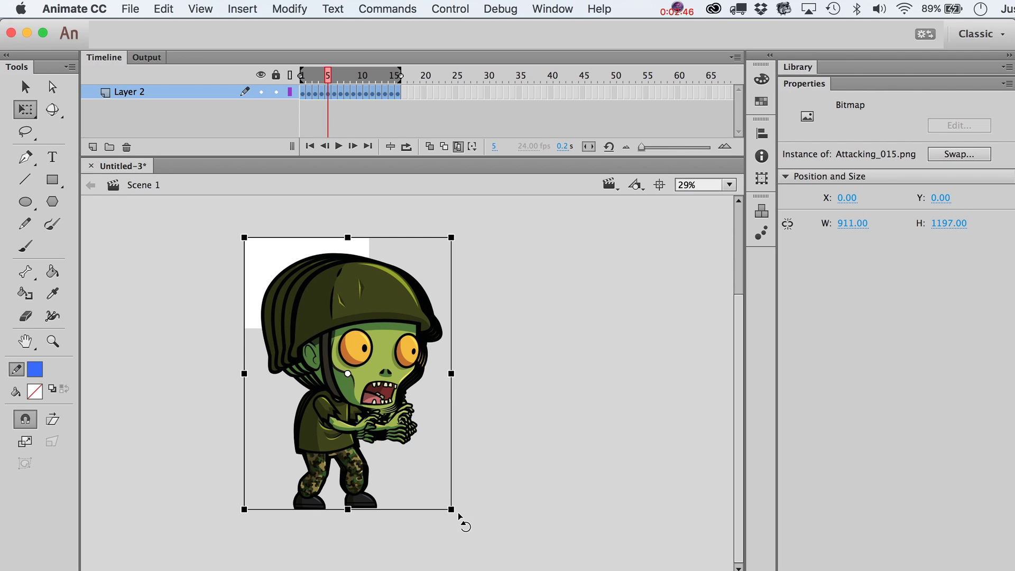
pyautogui.moveTo(451, 508); pyautogui.dragTo(374, 430)
pyautogui.hotkey('ctrl', 'z')
pyautogui.moveTo(454, 510); pyautogui.dragTo(389, 441)
pyautogui.moveTo(375, 402); pyautogui.dragTo(338, 317)
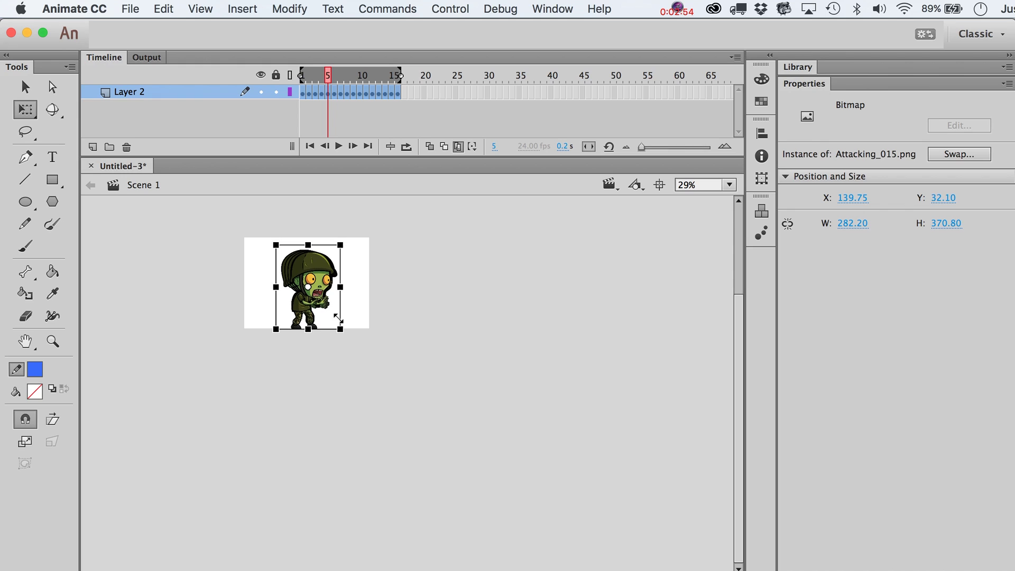
# Step: Zoom to 63% and rescale the zombie to about 316 × 415 px
pyautogui.click(52, 340)
pyautogui.moveTo(216, 234); pyautogui.dragTo(423, 400)
pyautogui.press('q')
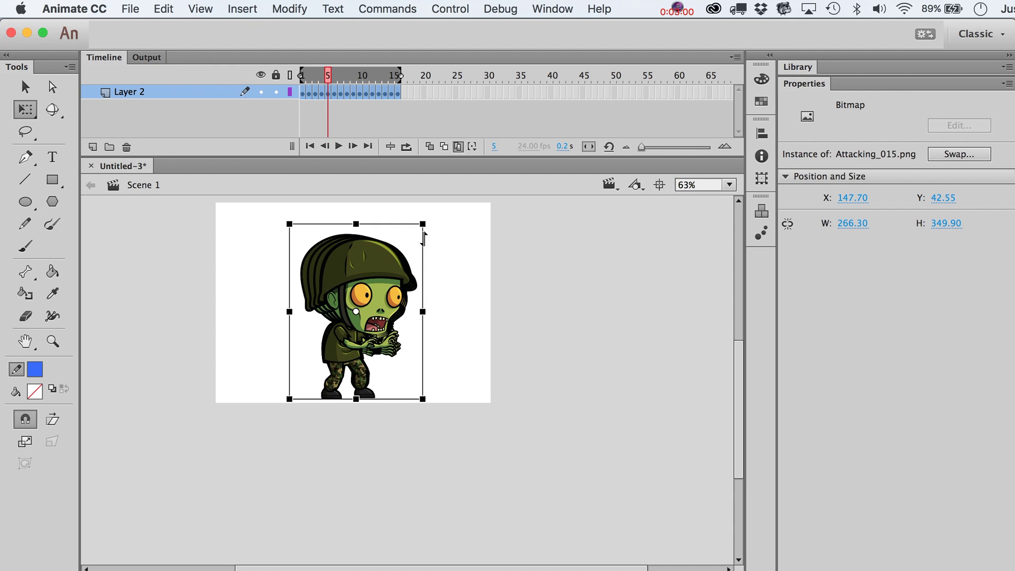
pyautogui.moveTo(429, 213); pyautogui.dragTo(431, 204)
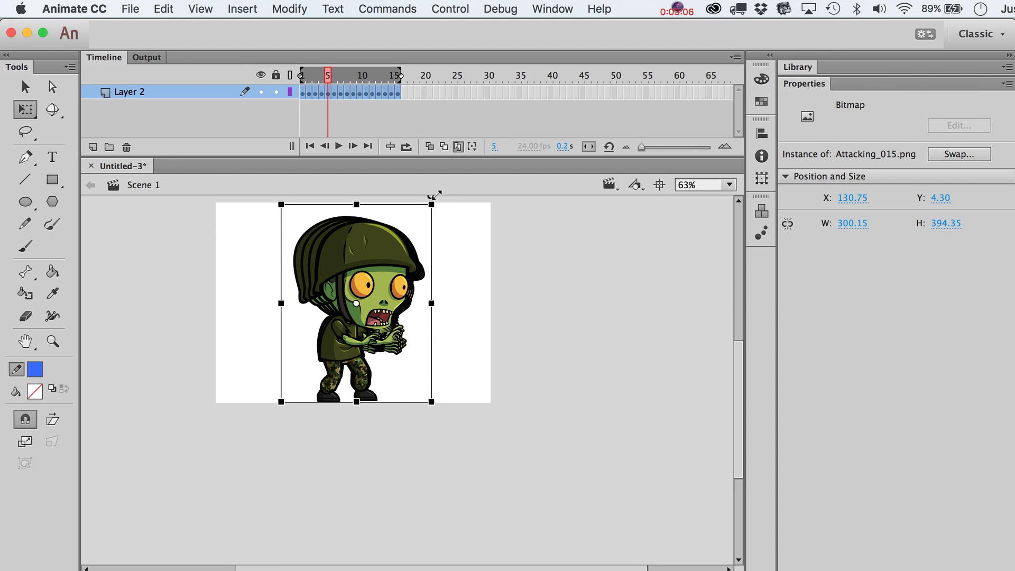
pyautogui.moveTo(437, 191); pyautogui.dragTo(443, 182)
pyautogui.press('super+z')
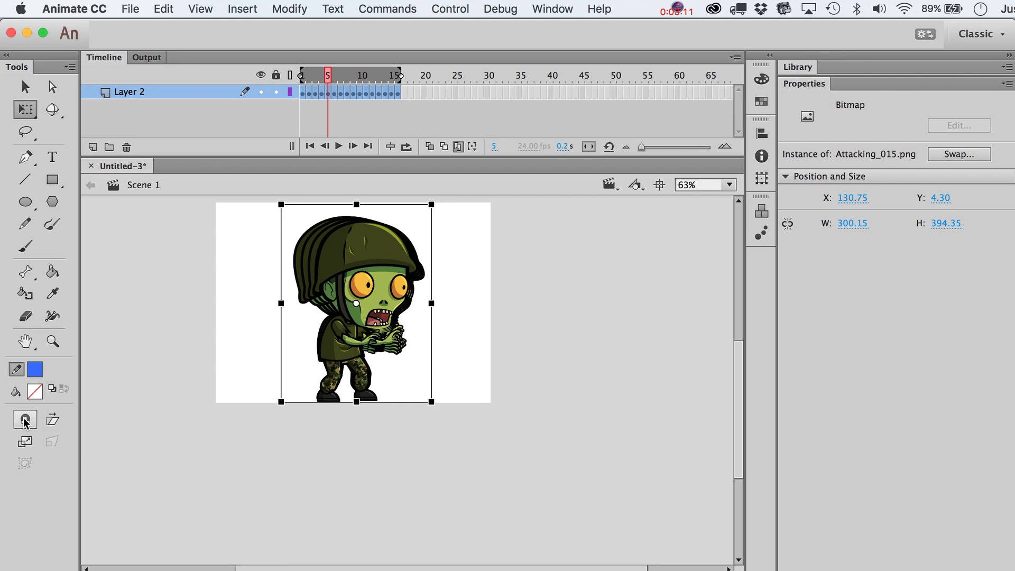
pyautogui.moveTo(428, 399); pyautogui.dragTo(432, 406)
# Step: Nudge the zombie into place, turn off Edit Multiple Frames, and deselect
pyautogui.press('Right')
pyautogui.press('Up')
pyautogui.press('Up')
pyautogui.press('Up')
pyautogui.press('Up')
pyautogui.press('Up')
pyautogui.press('Up')
pyautogui.press('Up')
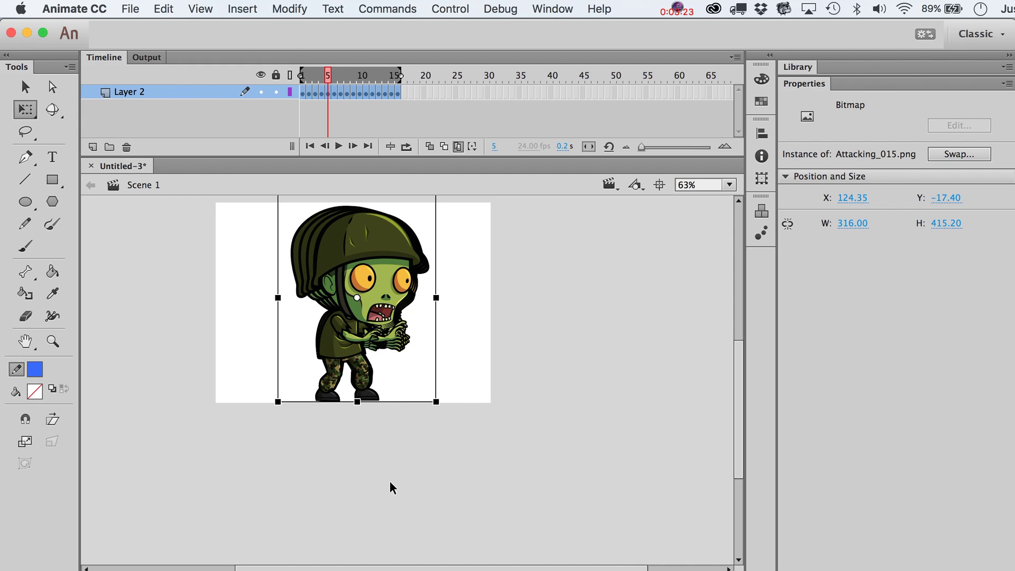
pyautogui.click(458, 146)
pyautogui.click(526, 303)
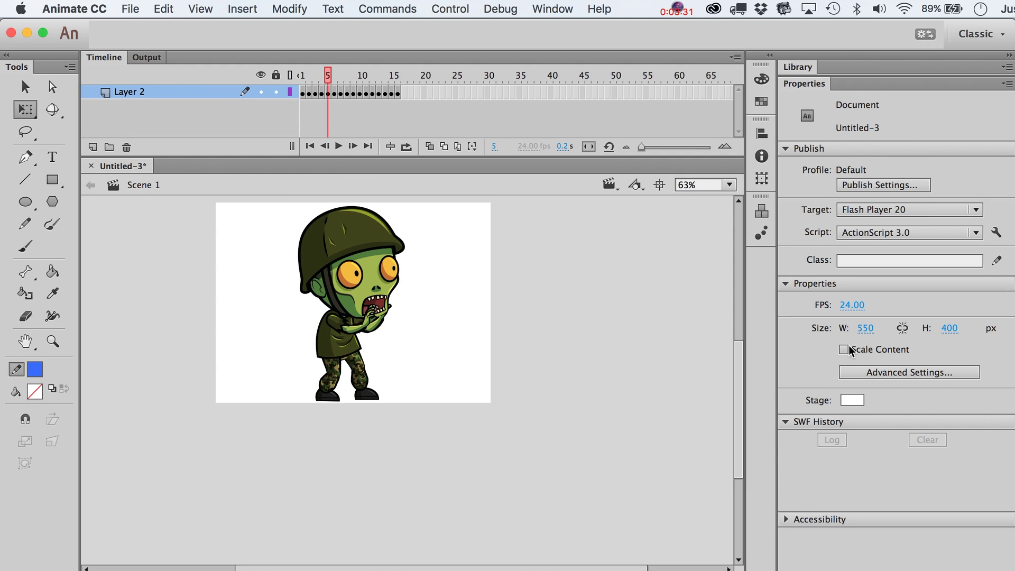
# Step: Set the stage width to 400 px
pyautogui.click(866, 328)
pyautogui.write('400')
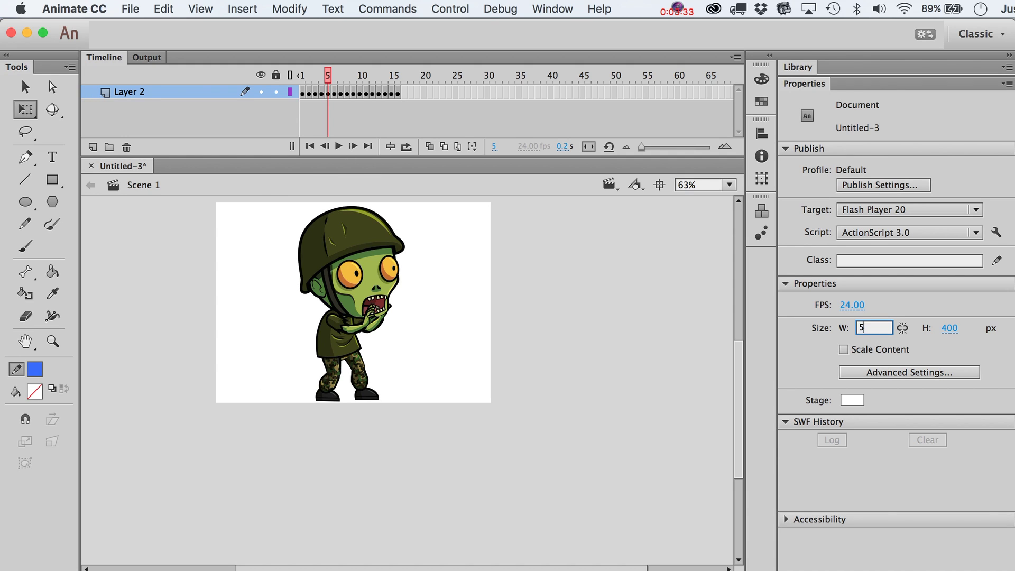
pyautogui.press('Return')
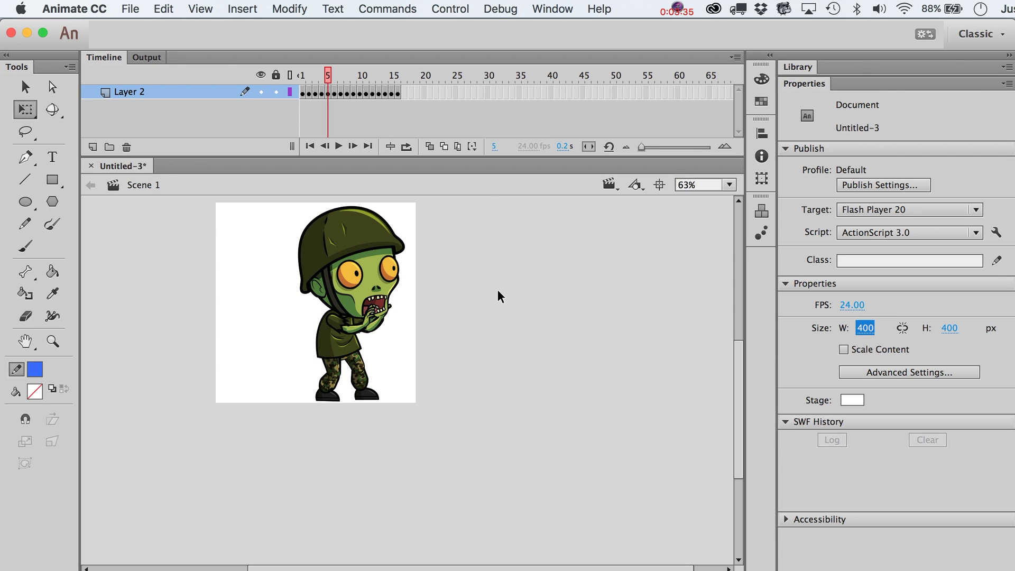
# Step: Shift the zombie left in all frames to X 44.35 to recentre it
pyautogui.click(459, 146)
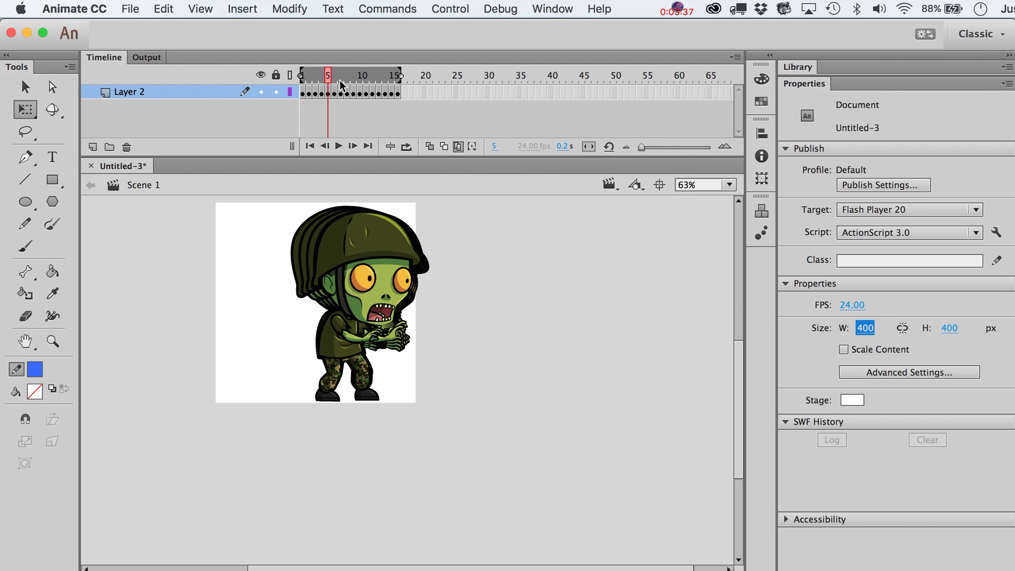
pyautogui.hotkey('ctrl', 'a')
pyautogui.hotkey('shift', 'Left')
pyautogui.hotkey('shift', 'Left')
pyautogui.hotkey('shift', 'Left')
pyautogui.hotkey('shift', 'Left')
pyautogui.hotkey('shift', 'Left')
pyautogui.hotkey('shift', 'Left')
pyautogui.hotkey('shift', 'Left')
pyautogui.hotkey('shift', 'Left')
pyautogui.hotkey('shift', 'Left')
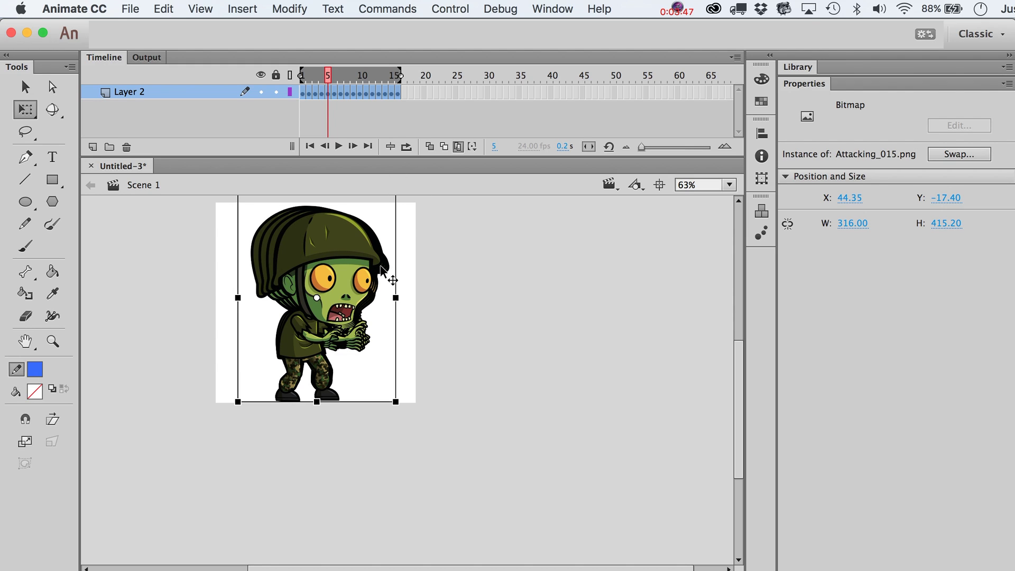
pyautogui.click(458, 146)
# Step: Play the animation to check framing, then deselect to show document settings
pyautogui.click(354, 104)
pyautogui.press('Return')
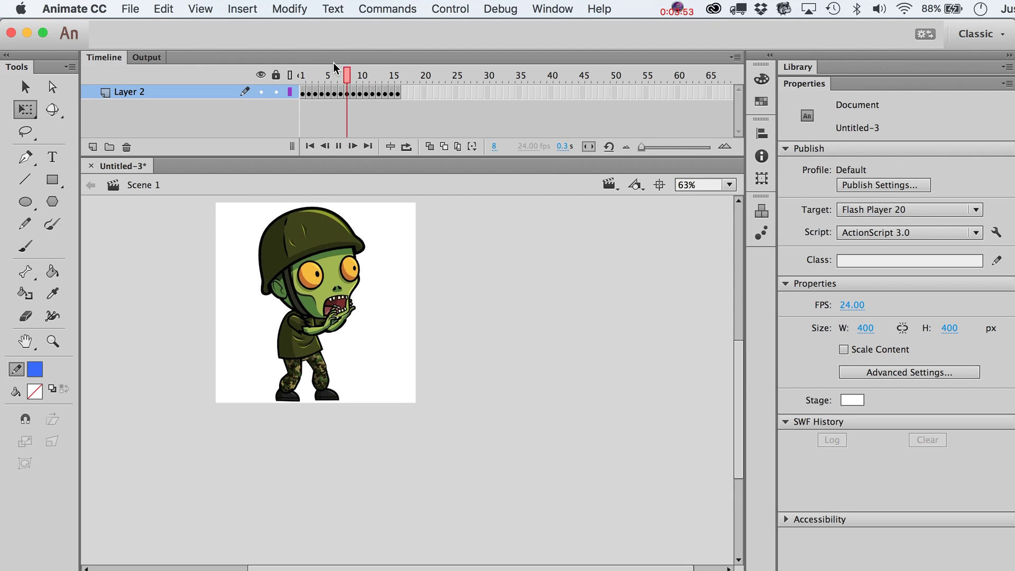
pyautogui.press('Return')
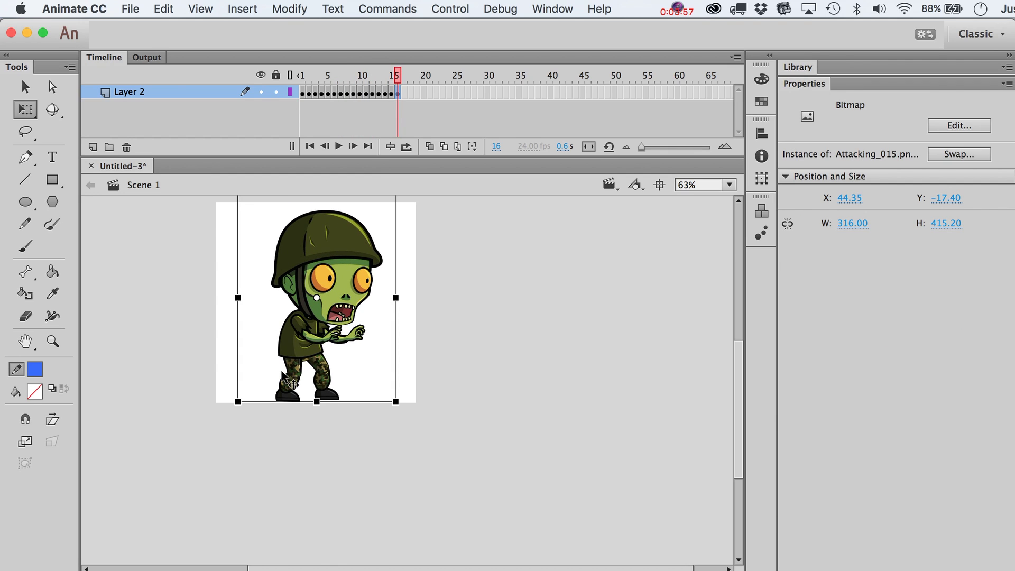
pyautogui.click(303, 452)
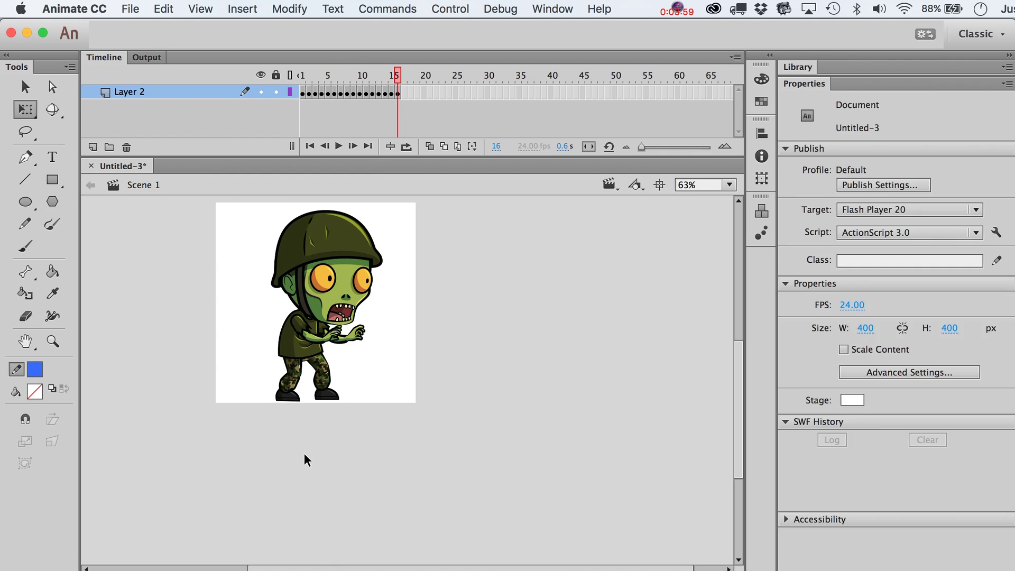
# Step: Export the movie with the file format set to PNG Sequence
pyautogui.click(131, 9)
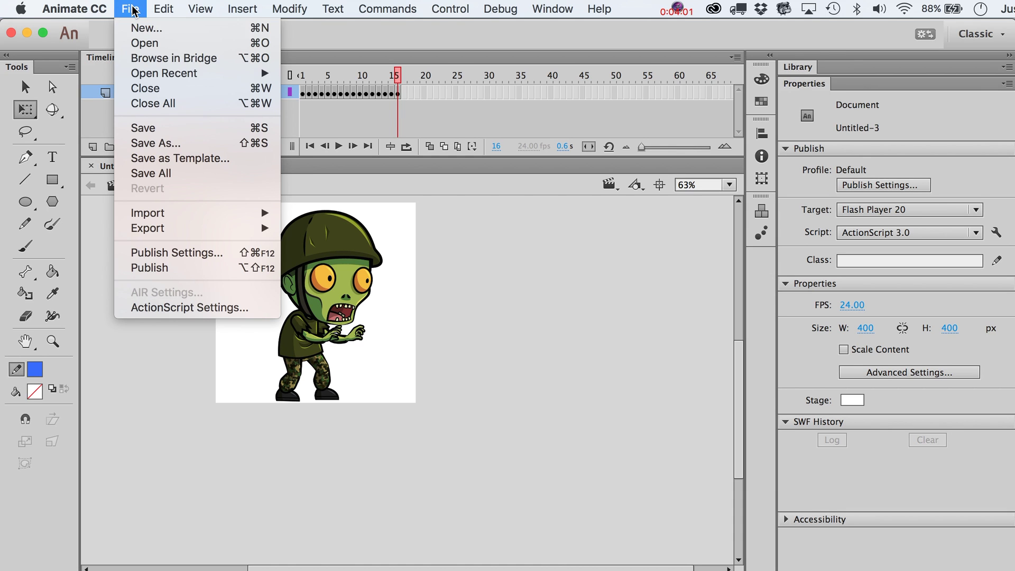
pyautogui.moveTo(150, 230)
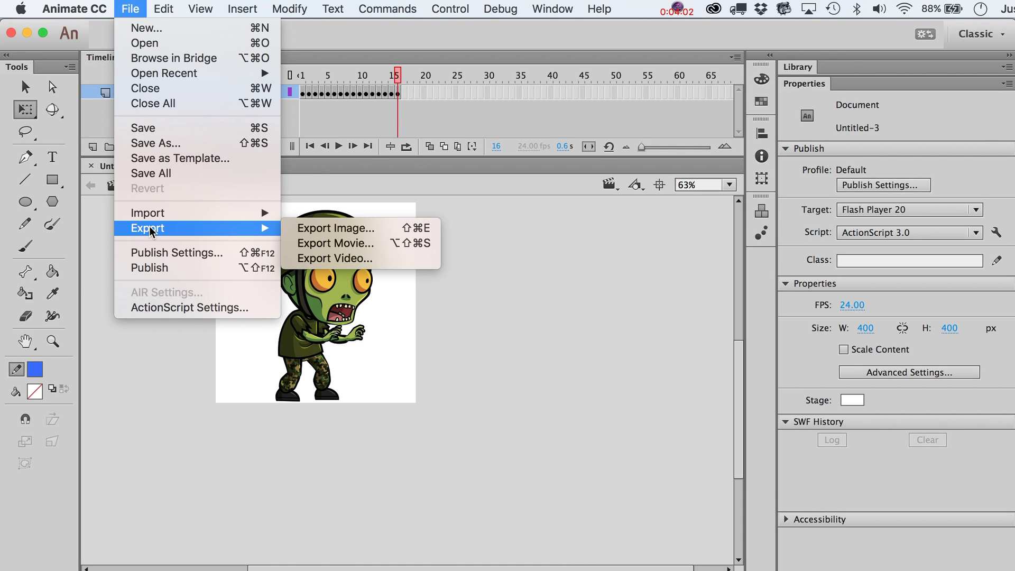
pyautogui.click(356, 242)
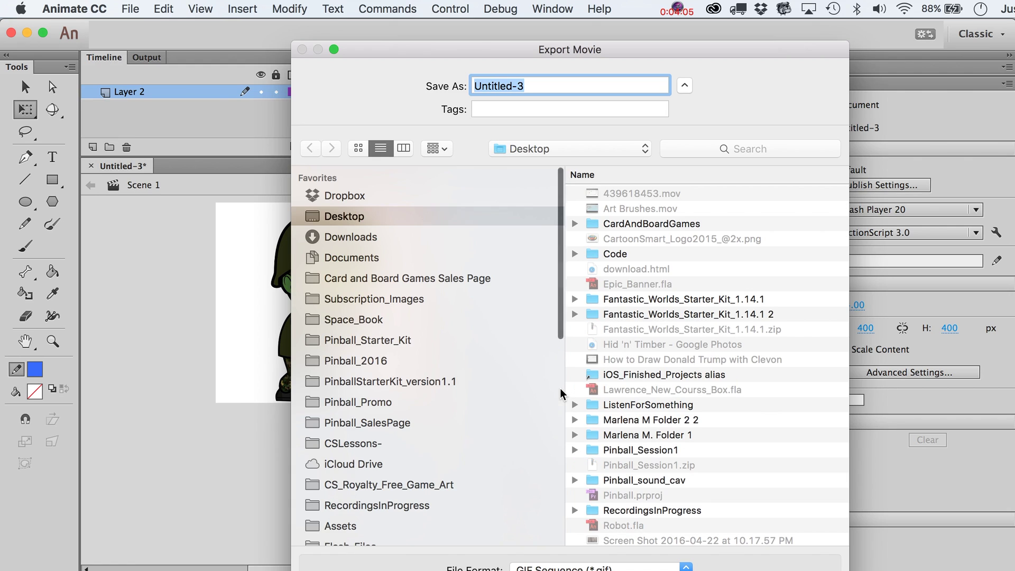
pyautogui.click(597, 567)
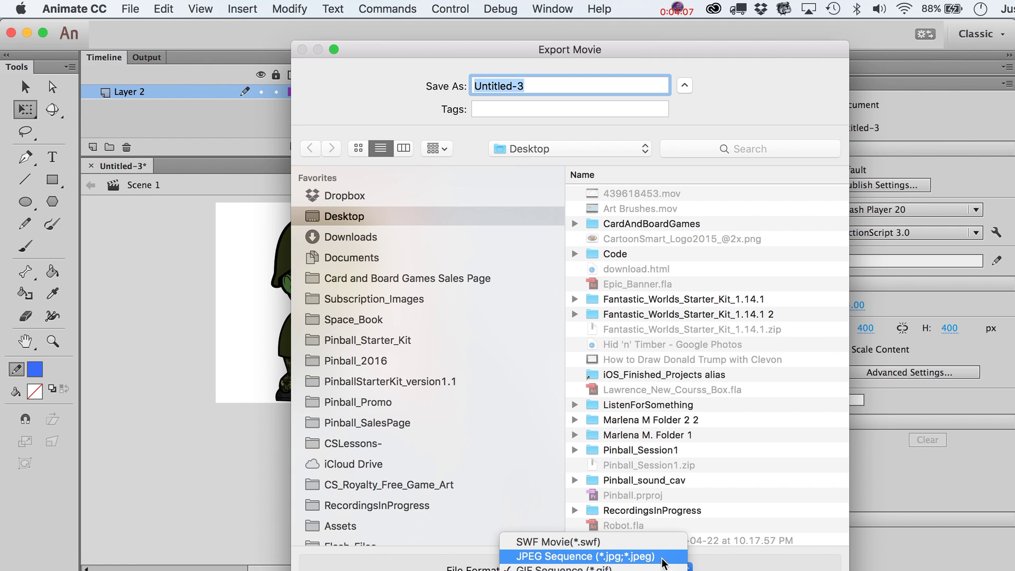
pyautogui.press('Down')
pyautogui.press('Return')
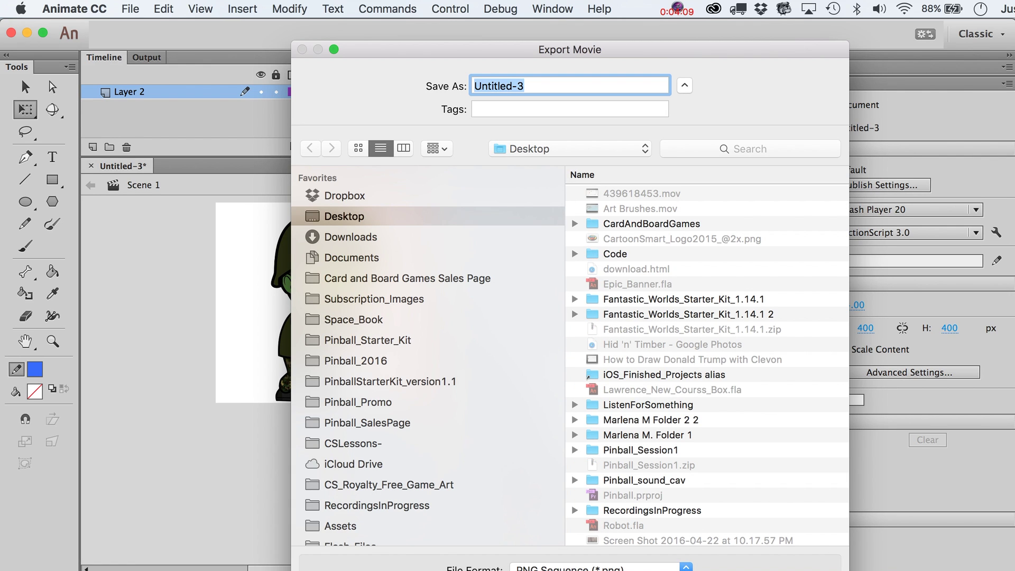
# Step: Create a new Exports folder and save the export there as Zombie
pyautogui.press('super+shift+n')
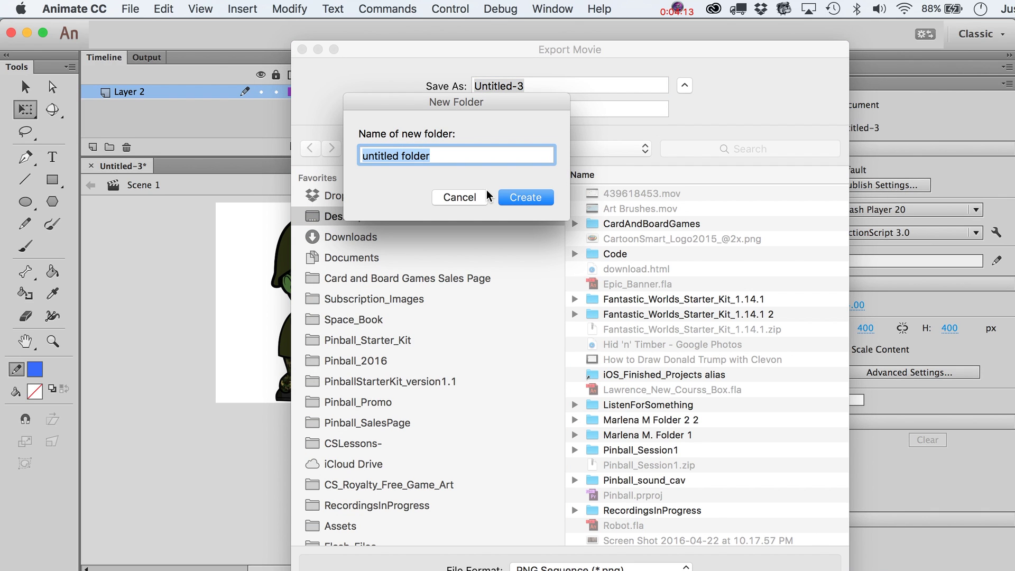
pyautogui.write('Espe')
pyautogui.press('BackSpace')
pyautogui.press('BackSpace')
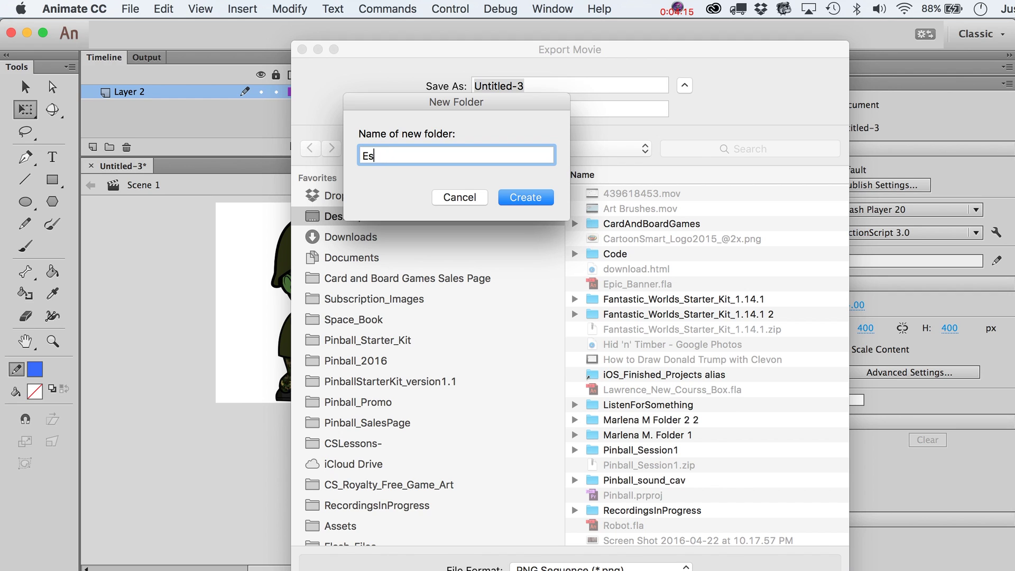
pyautogui.press('BackSpace')
pyautogui.write('xports')
pyautogui.press('Return')
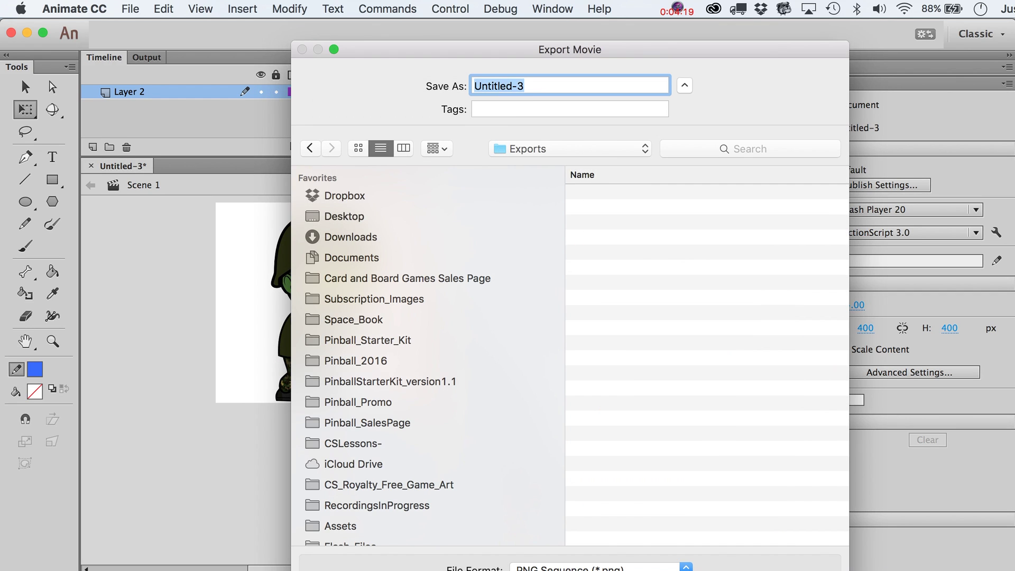
pyautogui.write('Zombie')
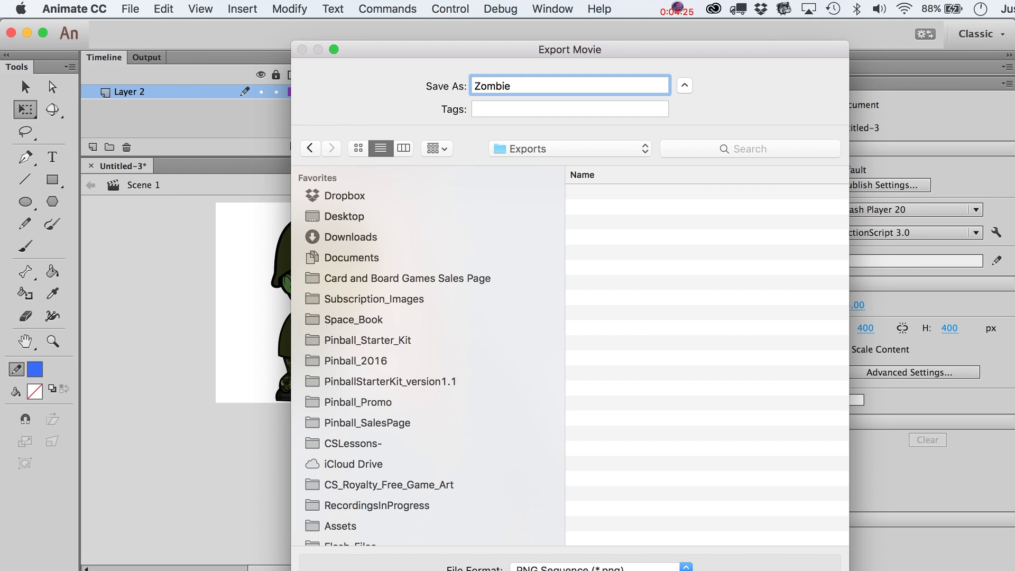
pyautogui.press('Return')
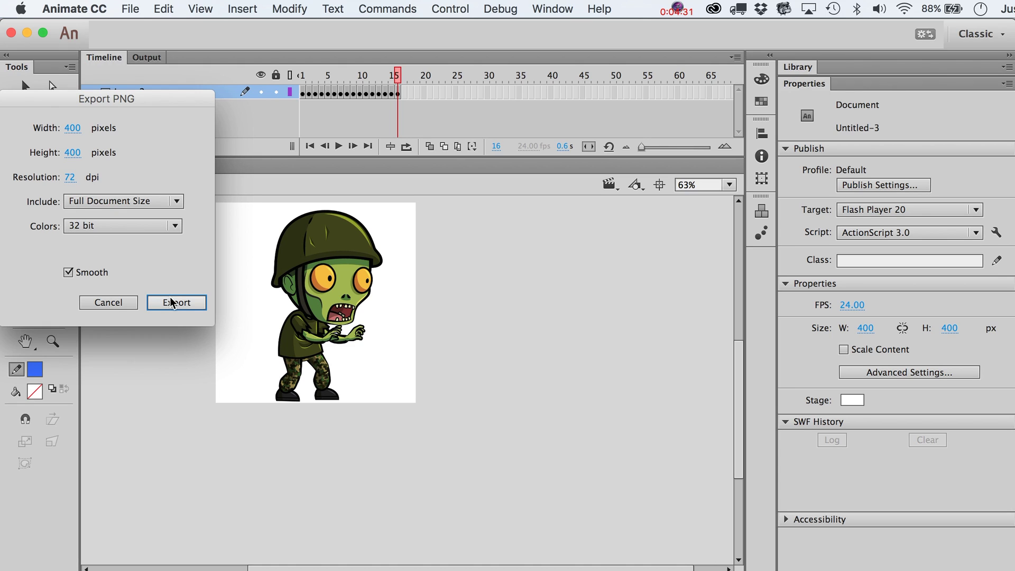
# Step: Set the PNG resolution to 144 dpi and export the sequence
pyautogui.click(71, 177)
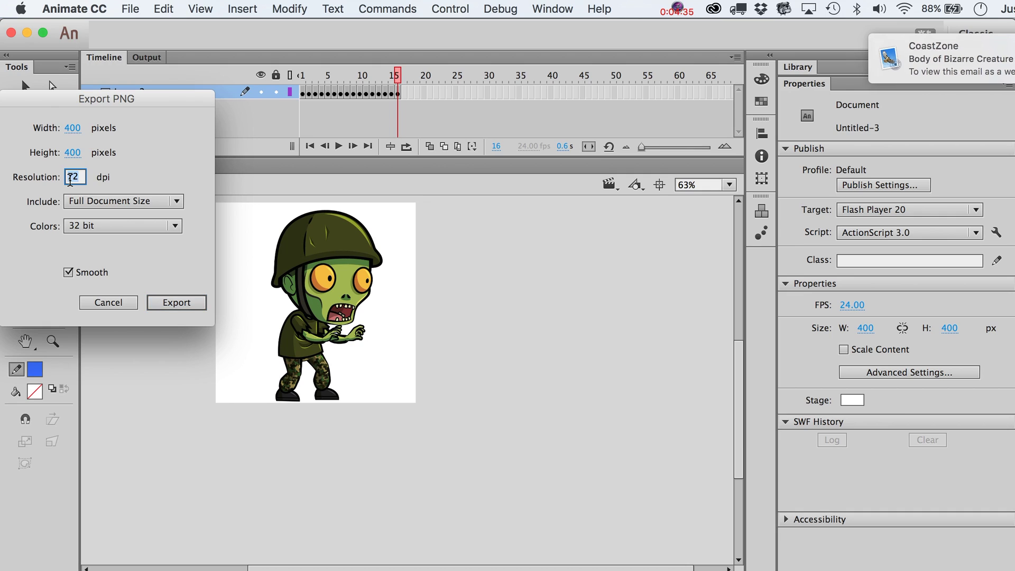
pyautogui.write('144')
pyautogui.click(175, 303)
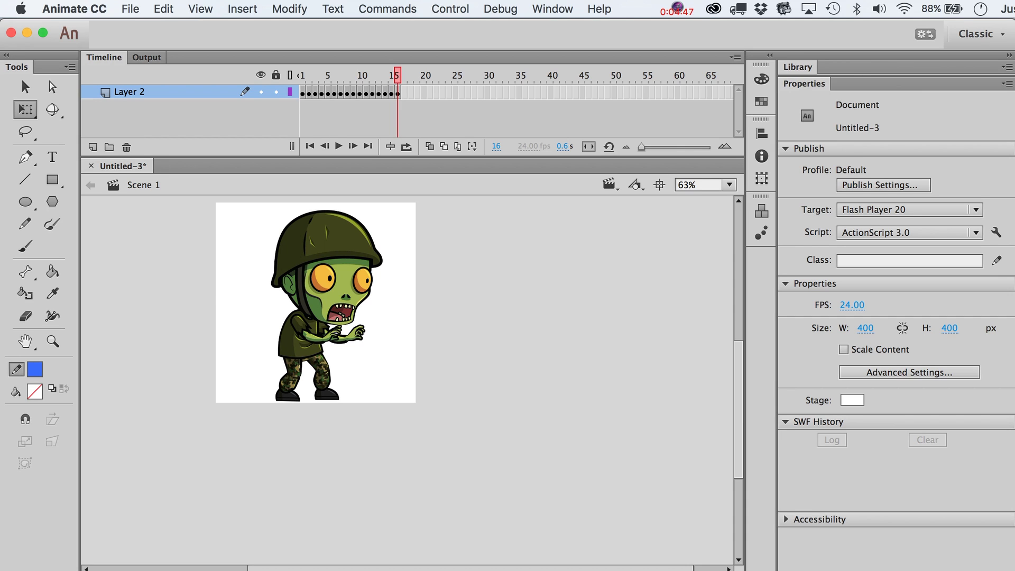
# Step: In Finder, Quick Look the exported frames Zombie0001.png through Zombie0016.png
pyautogui.press('super+Tab')
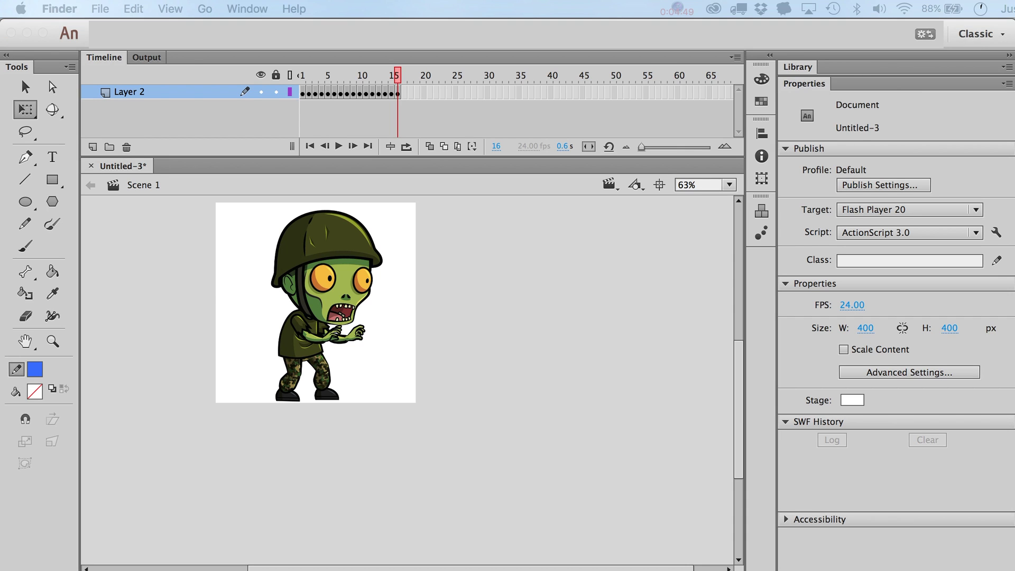
pyautogui.moveTo(241, 298); pyautogui.dragTo(280, 90)
pyautogui.click(393, 149)
pyautogui.press('space')
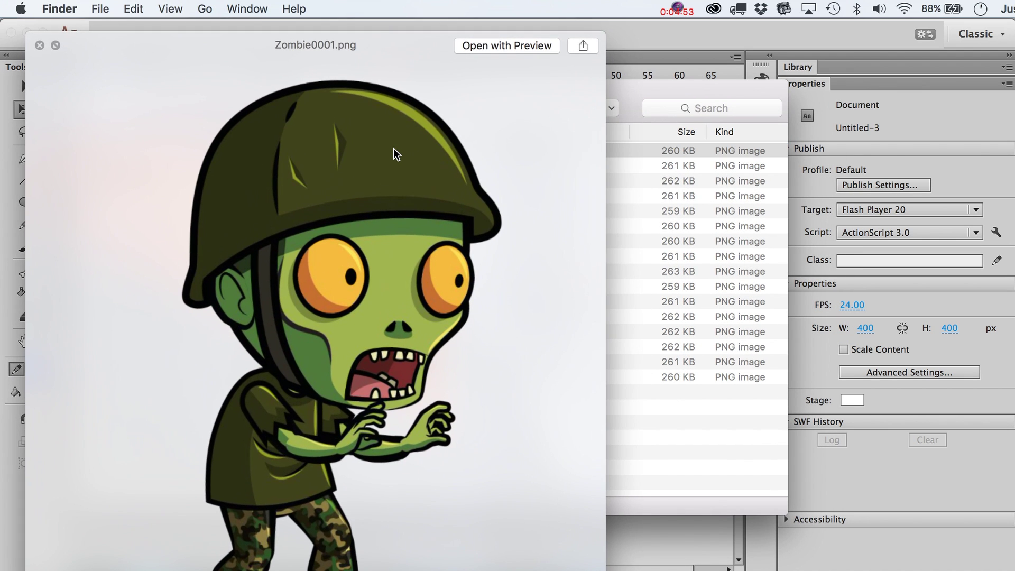
pyautogui.press('Down')
pyautogui.press('Down')
pyautogui.press('Down')
pyautogui.press('Down')
pyautogui.press('Down')
pyautogui.press('Down')
pyautogui.press('Down')
pyautogui.press('Down')
pyautogui.press('Down')
pyautogui.press('Down')
pyautogui.press('Down')
pyautogui.press('Down')
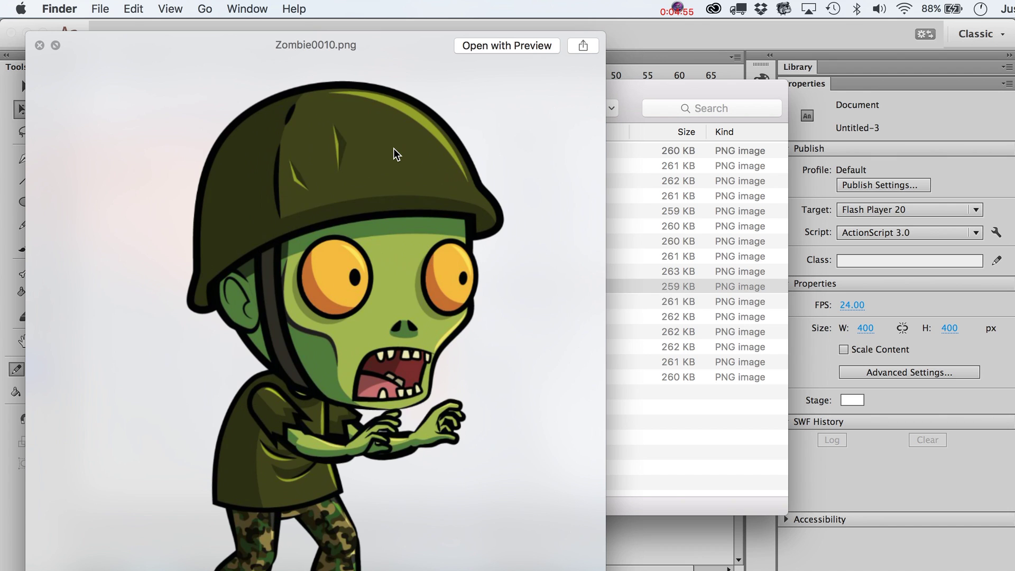
pyautogui.press('Down')
pyautogui.press('Down')
pyautogui.press('Down')
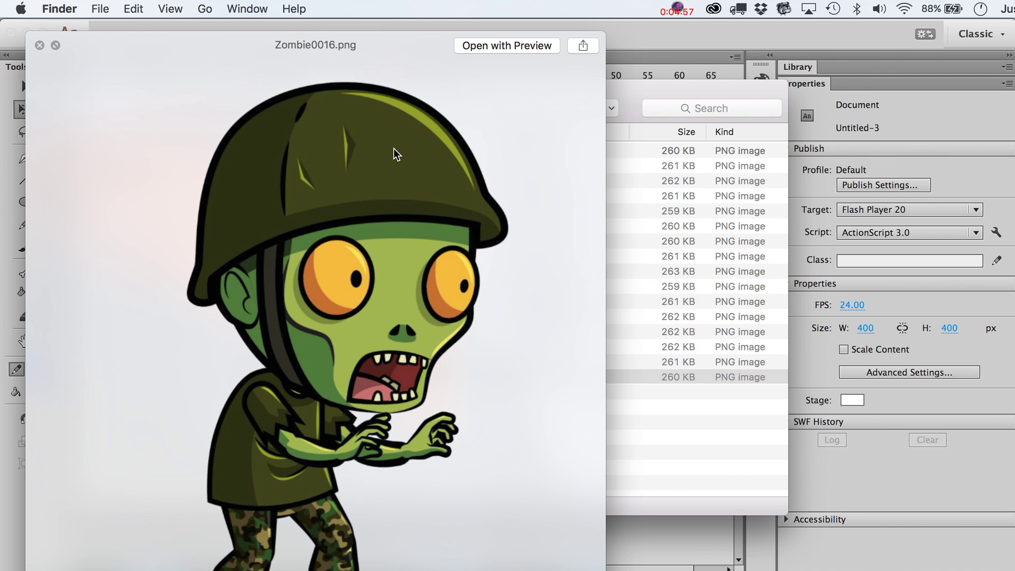
pyautogui.press('Up')
pyautogui.press('Up')
pyautogui.press('Up')
pyautogui.press('Up')
pyautogui.press('Up')
pyautogui.press('Up')
pyautogui.press('Up')
pyautogui.press('Up')
pyautogui.press('Up')
pyautogui.press('Up')
pyautogui.press('Up')
pyautogui.press('Up')
pyautogui.press('Up')
pyautogui.press('Up')
pyautogui.press('Up')
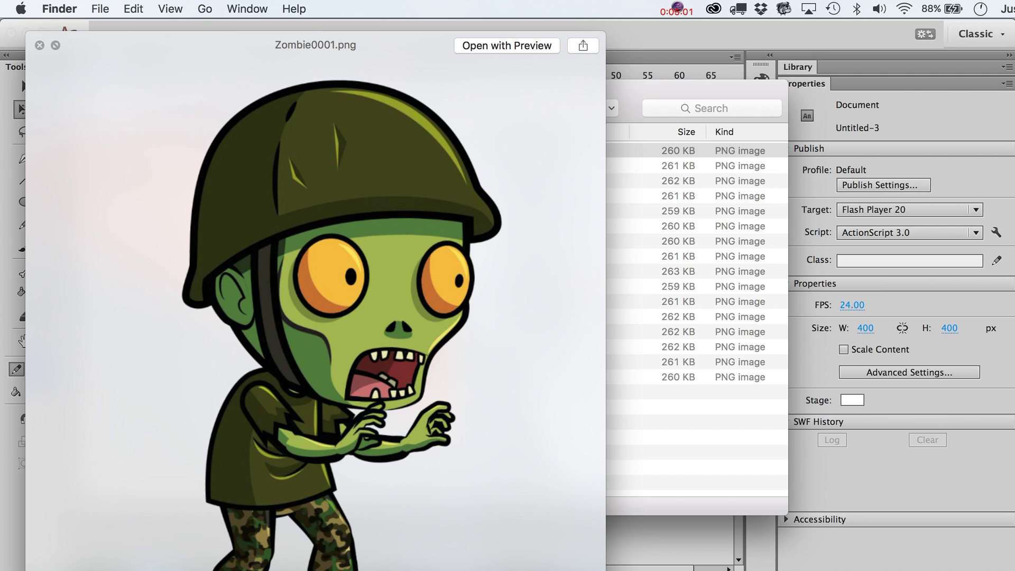
# Step: Enlarge the preview to see the whole zombie, then close it and return to Animate
pyautogui.moveTo(604, 569); pyautogui.dragTo(557, 550)
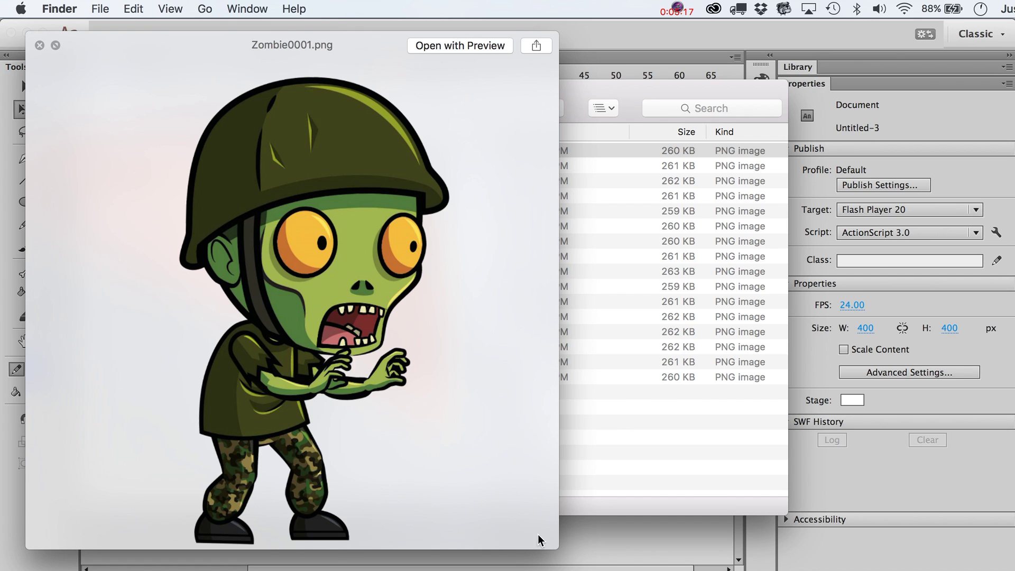
pyautogui.click(40, 45)
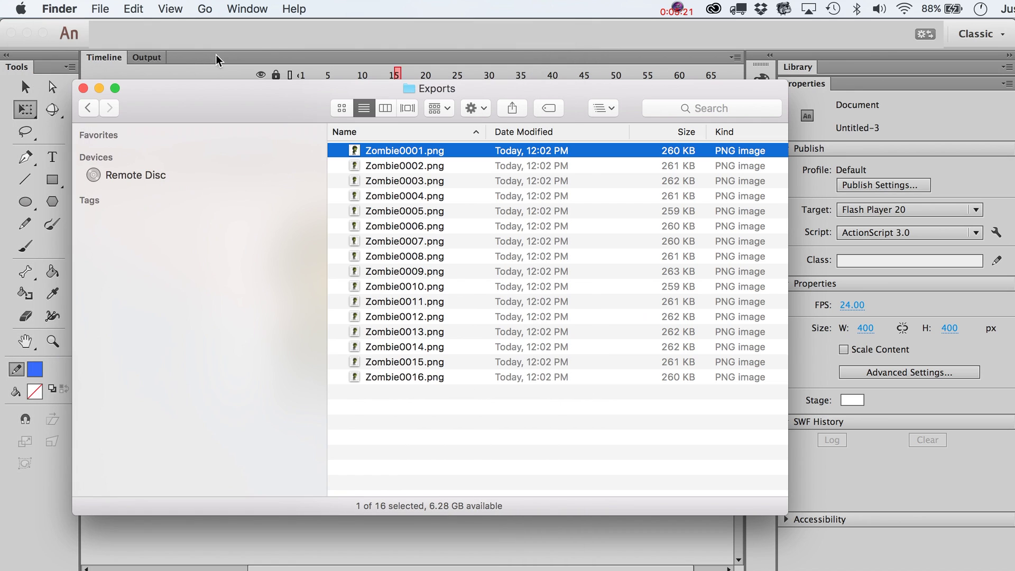
pyautogui.click(225, 46)
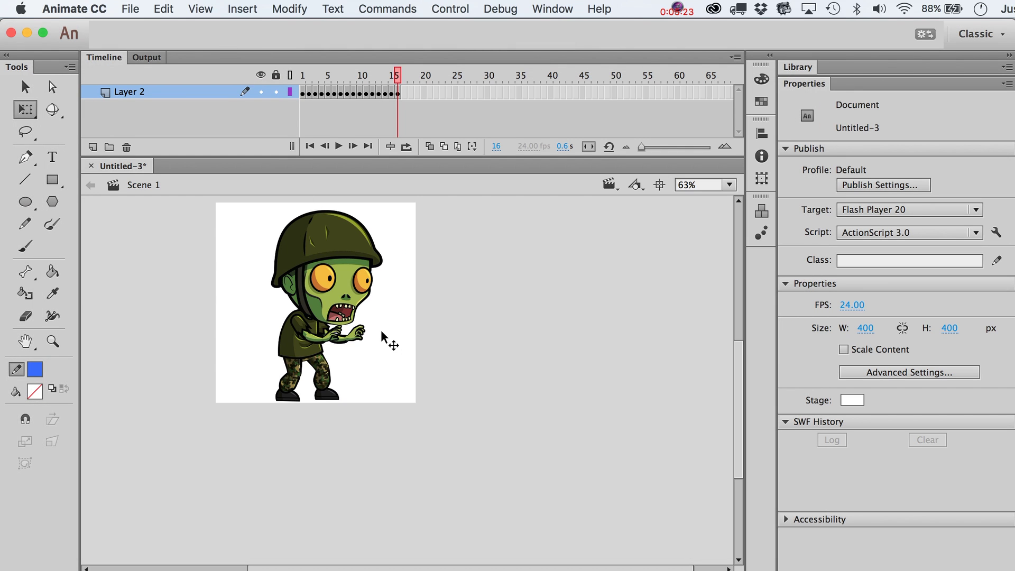